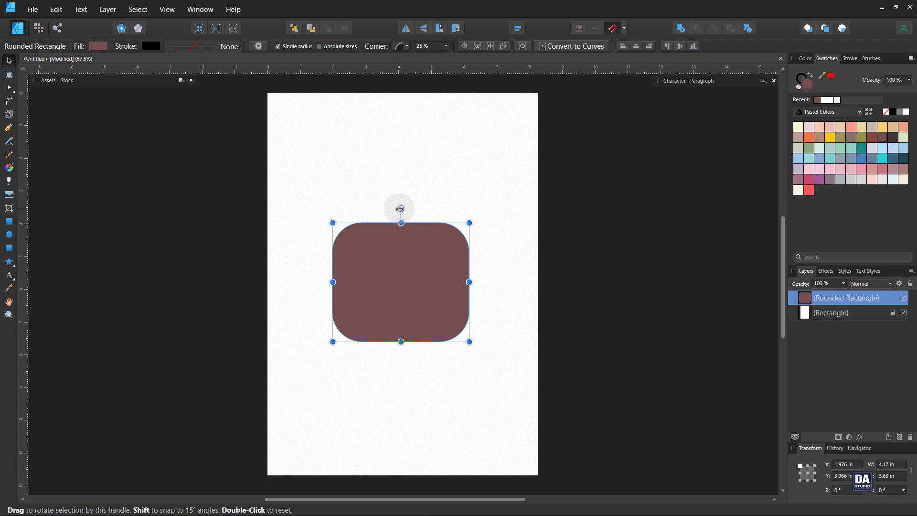
Step: Rotate the brown rounded rectangle to about -50.4° and arrange resized copies along the page's right edge and middle left
drag(401, 208, 447, 242)
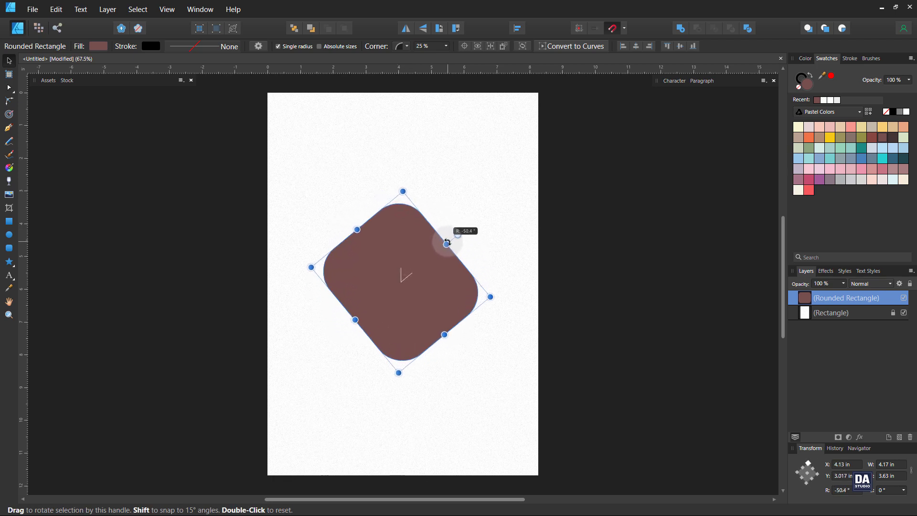
mouse_move(491, 296)
mouse_down()
mouse_move(436, 294)
mouse_move(461, 290)
mouse_move(535, 138)
mouse_move(533, 158)
mouse_up()
mouse_move(496, 196)
ctrl+mouse_down()
mouse_move(548, 333)
mouse_move(580, 316)
mouse_move(453, 409)
mouse_move(463, 432)
ctrl+mouse_up()
drag(397, 426, 328, 413)
mouse_move(445, 415)
mouse_down()
mouse_move(483, 428)
mouse_move(354, 251)
mouse_move(372, 262)
mouse_up()
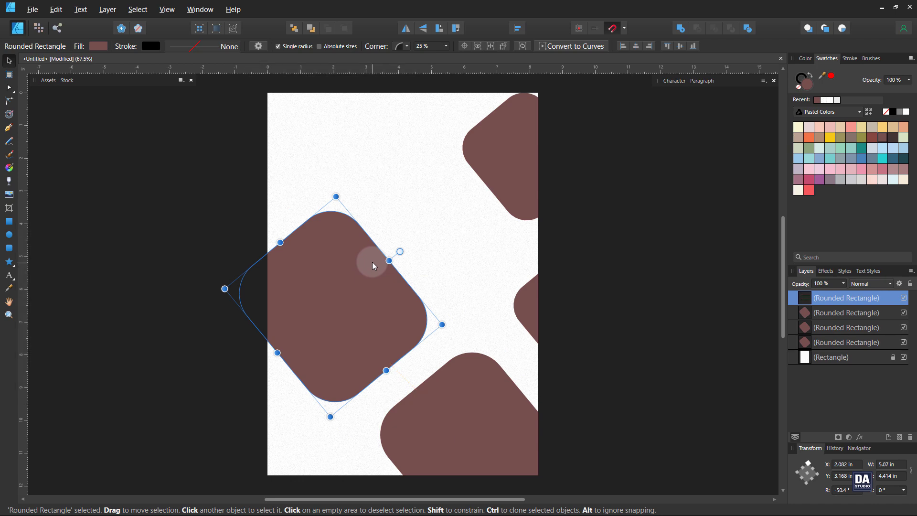
Step: Add rounded rectangle copies at the page's upper-left and lower-left edges, and shift the large middle-left one slightly up and right
click(547, 279)
drag(575, 323, 402, 178)
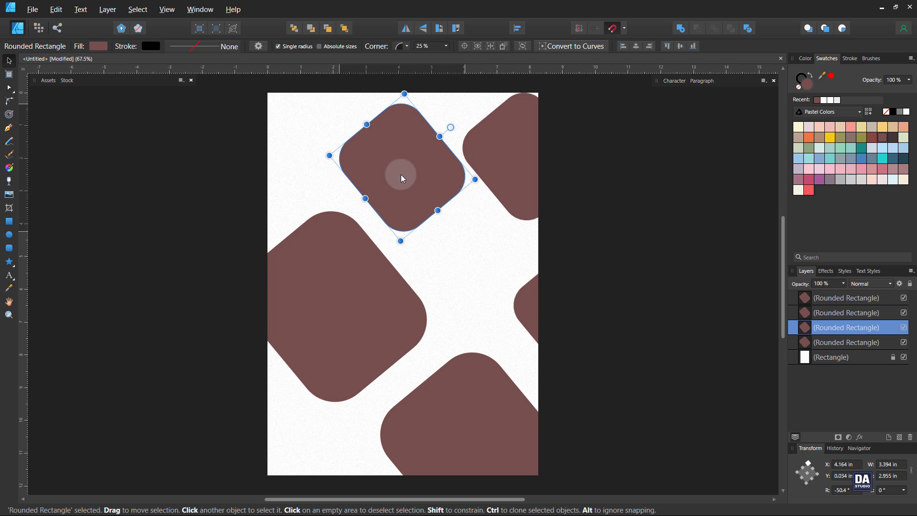
drag(401, 178, 240, 183)
mouse_move(340, 334)
mouse_down()
mouse_move(332, 332)
mouse_move(341, 331)
mouse_up()
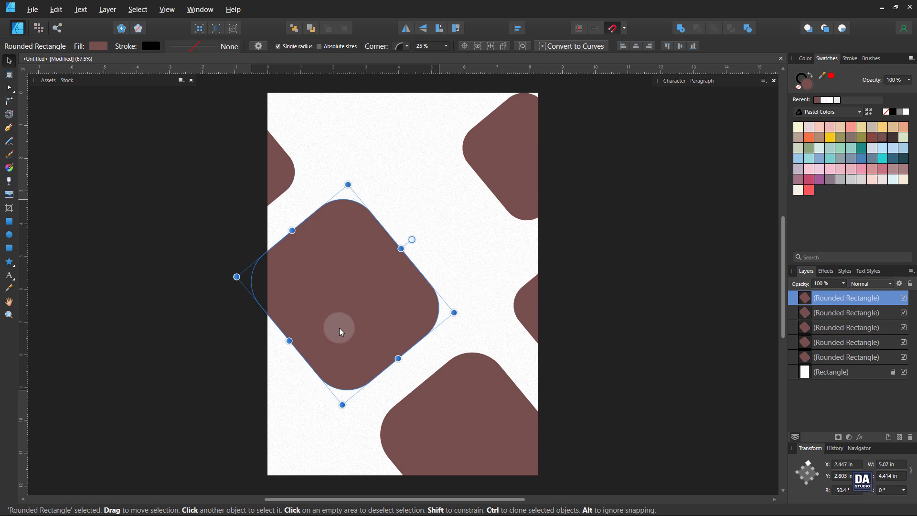
mouse_move(282, 179)
mouse_down()
mouse_move(275, 178)
mouse_move(299, 458)
mouse_move(320, 454)
mouse_up()
Step: Move the rounded rectangle at the page's middle right edge slightly inward
click(448, 363)
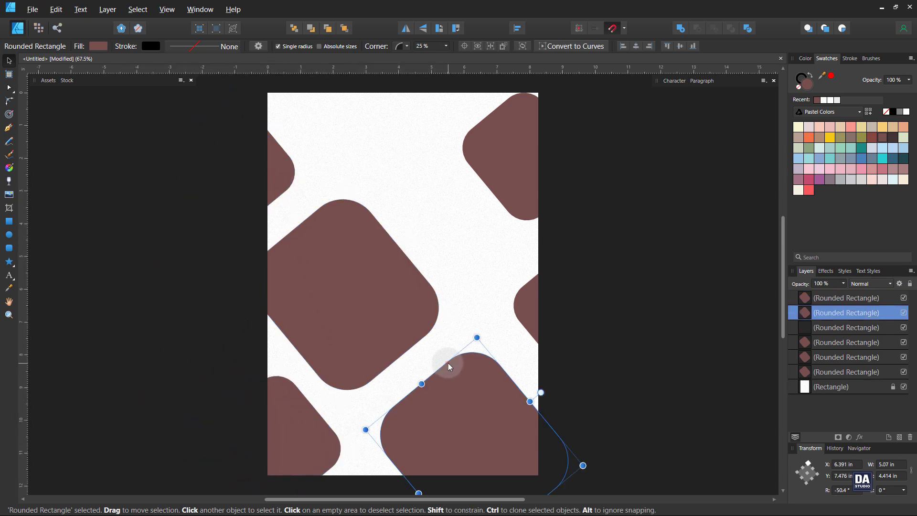
click(475, 323)
click(528, 316)
drag(545, 323, 536, 321)
click(618, 386)
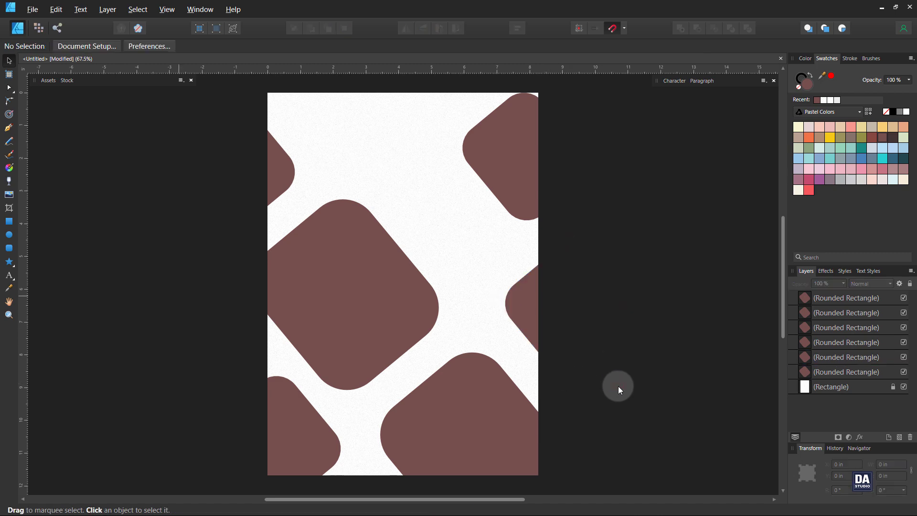
Step: Show the Frames and Borders category of the asset library
click(48, 81)
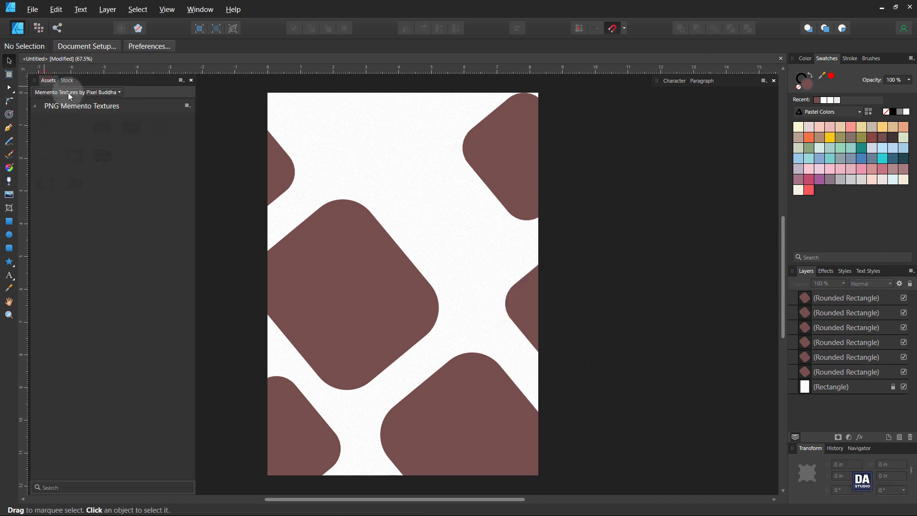
click(71, 93)
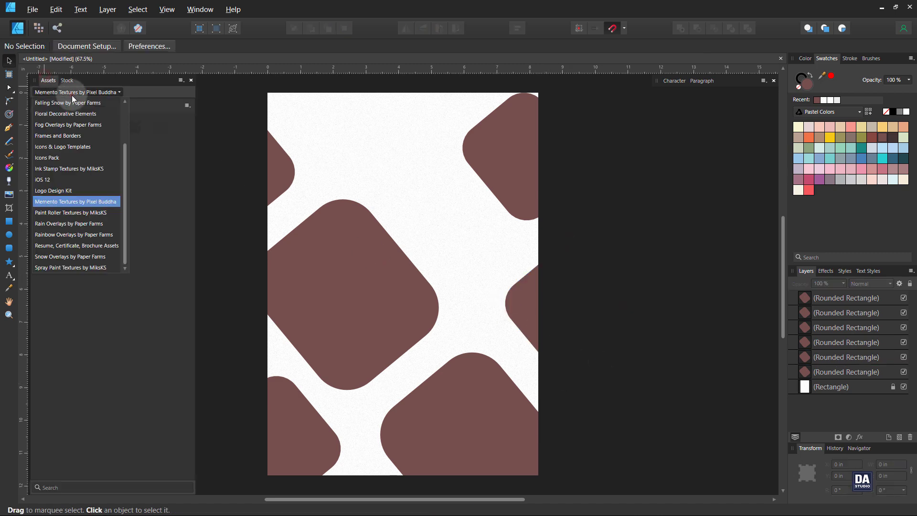
click(78, 136)
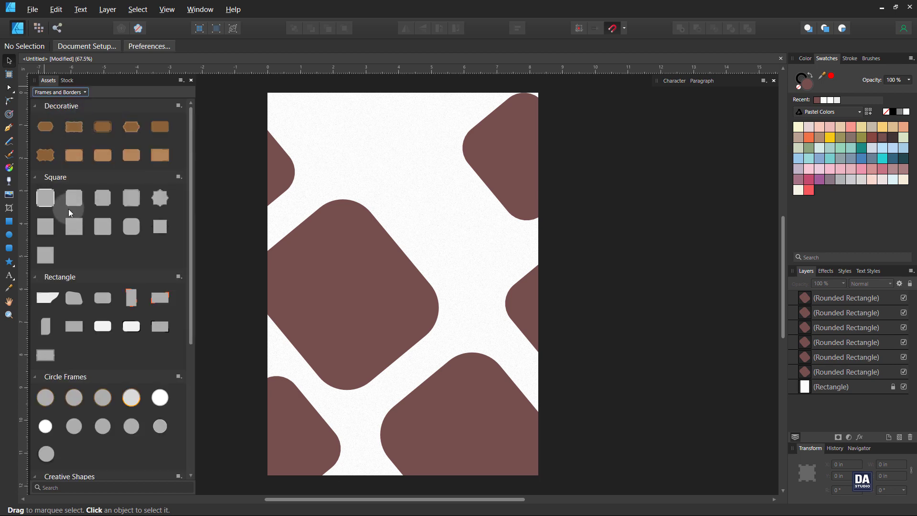
drag(106, 226, 447, 339)
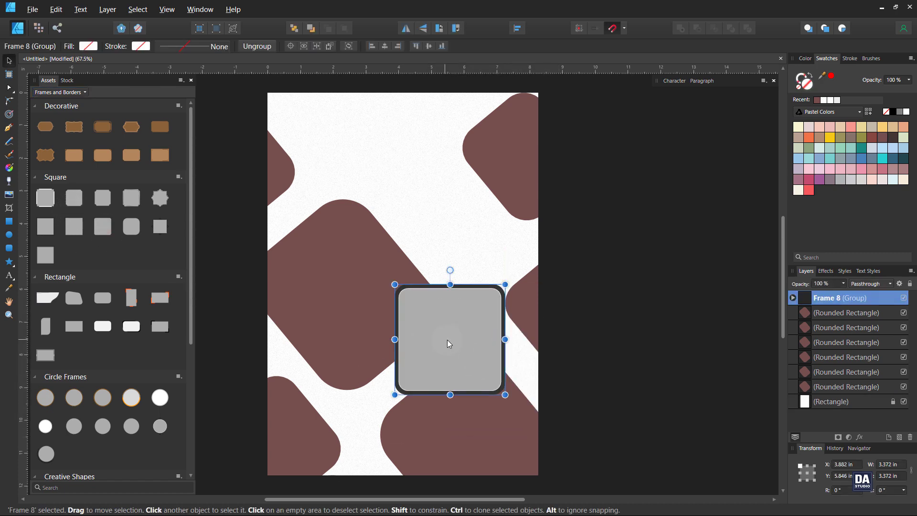
key(Delete)
drag(71, 226, 381, 232)
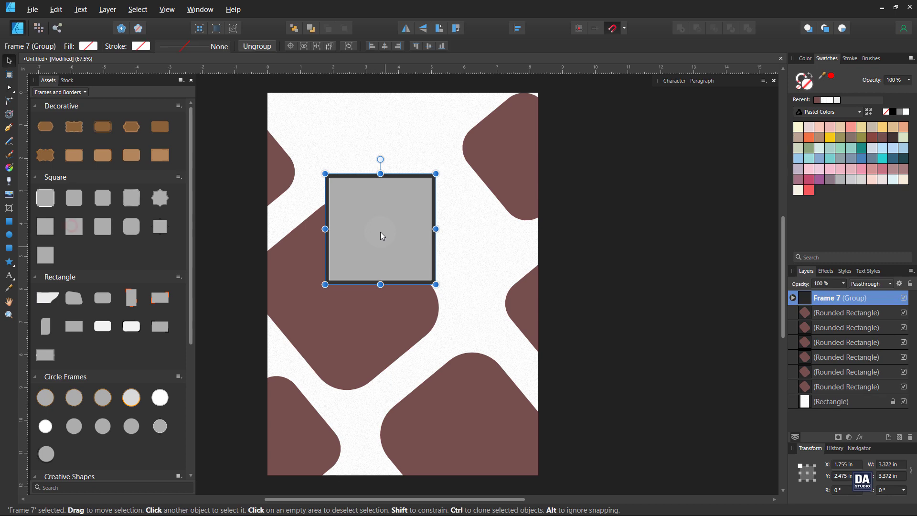
key(Delete)
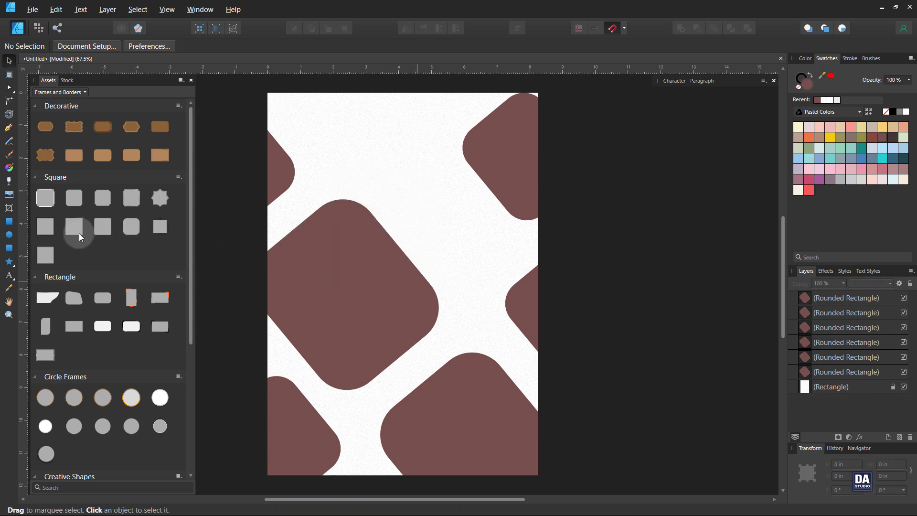
Step: Place the square Frame 7 asset centred on the page at about 6.24 × 7.11 in, and adjust the upper-right rounded rectangle behind it
drag(79, 233, 297, 266)
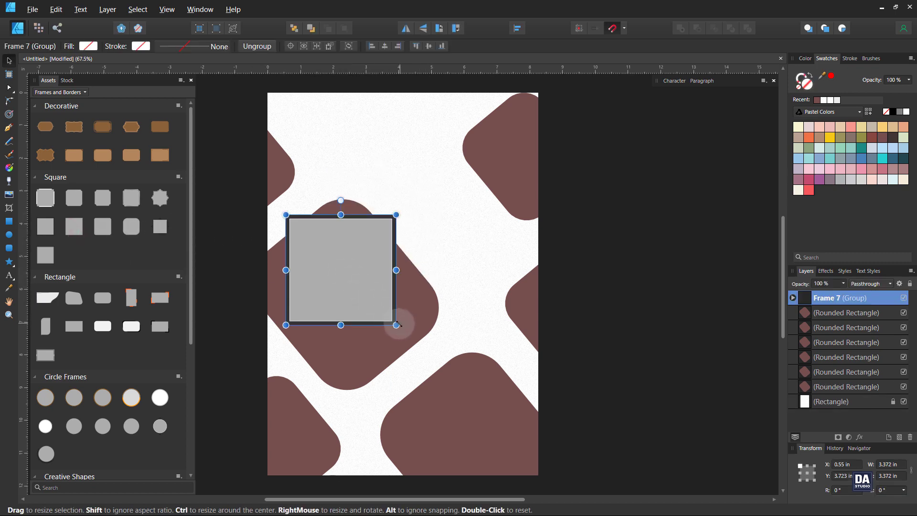
drag(396, 325, 519, 448)
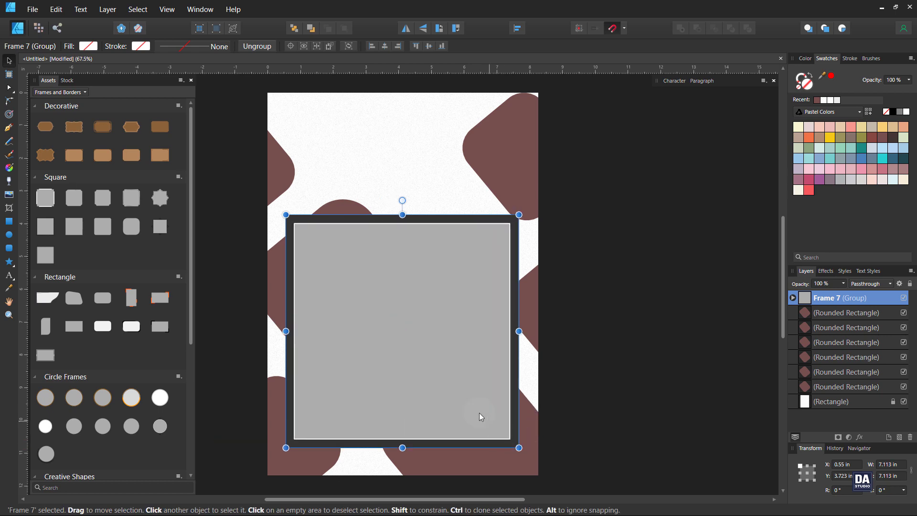
drag(480, 413, 458, 346)
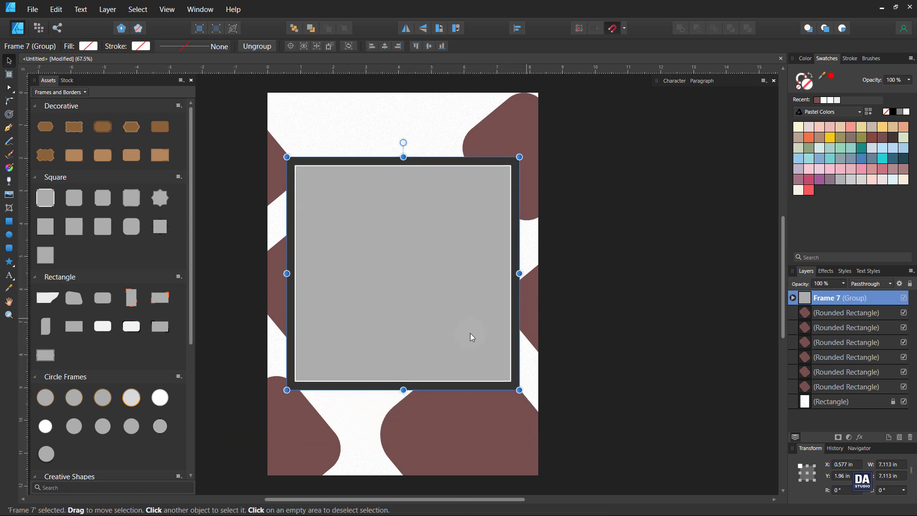
drag(520, 273, 505, 281)
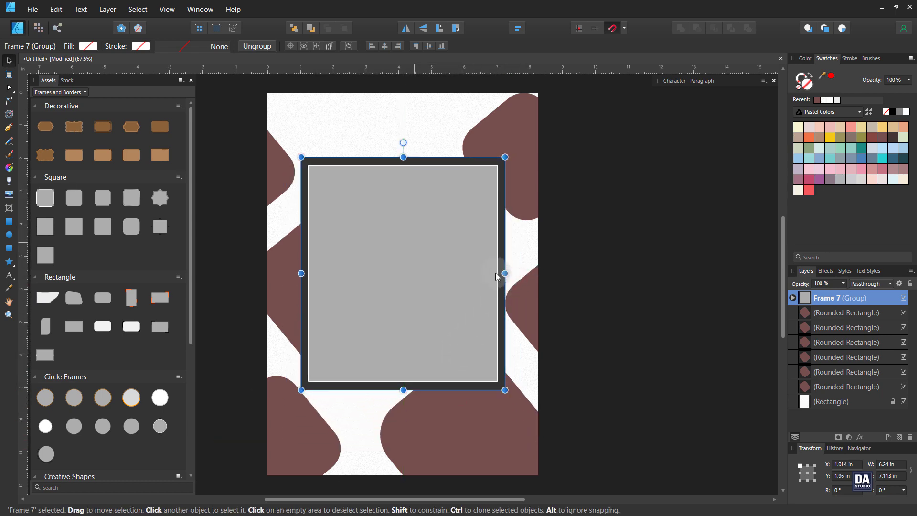
drag(416, 205, 421, 192)
click(528, 176)
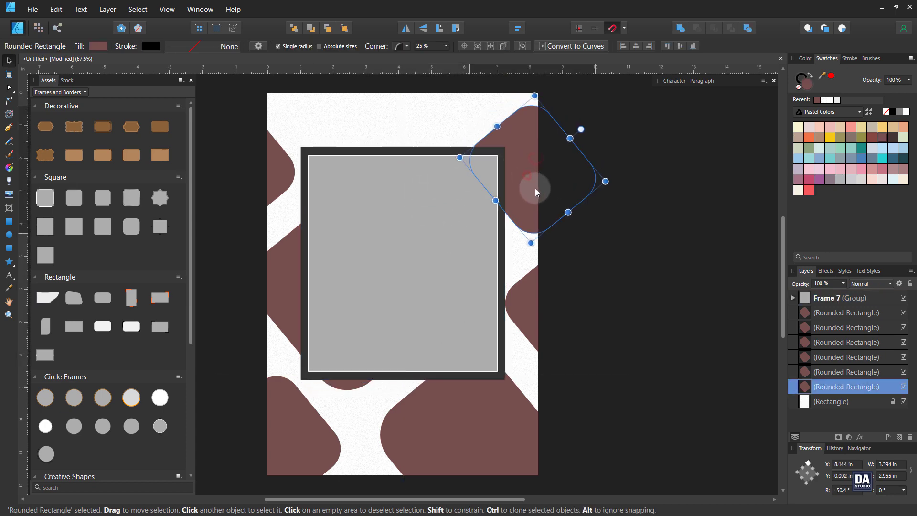
Step: Stretch the frame downward, enlarge its border rectangle to about 6.34 × 8.94 in, and fill the border white
click(462, 296)
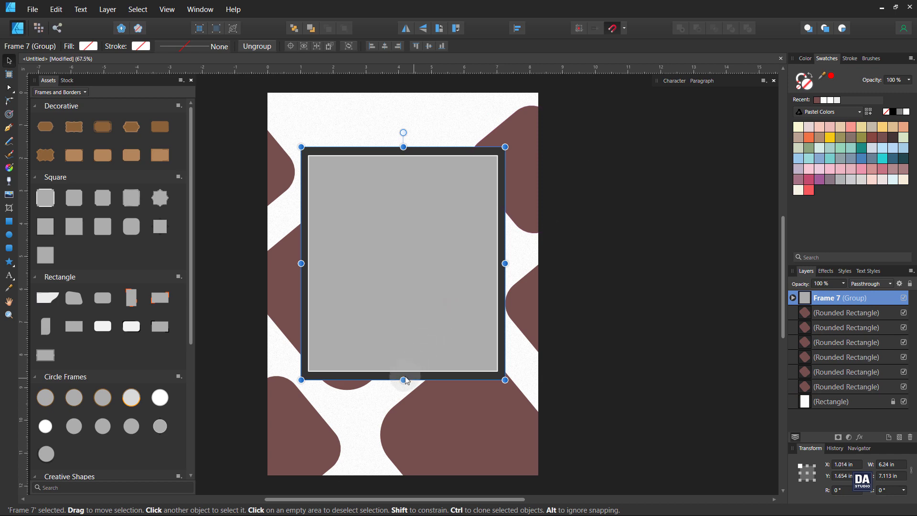
drag(403, 380, 401, 399)
double_click(417, 409)
click(440, 424)
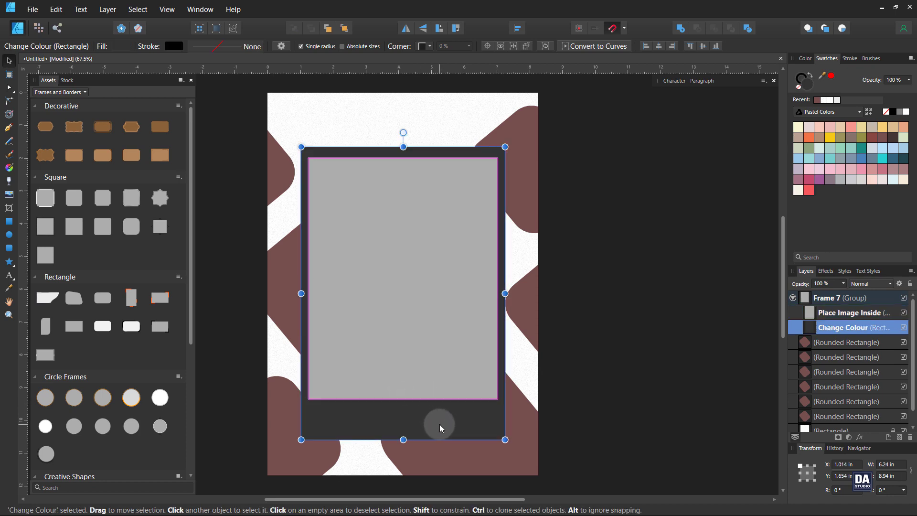
drag(507, 294, 485, 288)
scroll(510, 294, up, 5)
scroll(502, 291, down, 5)
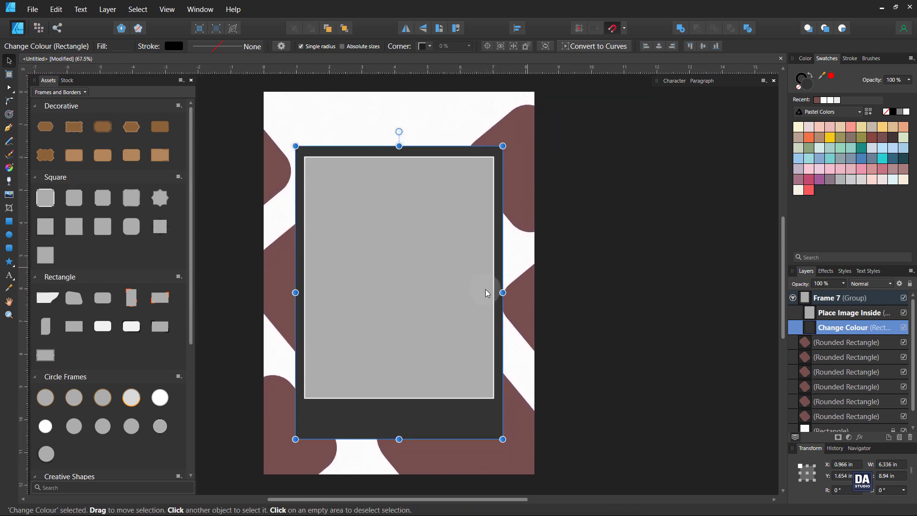
click(906, 112)
click(673, 188)
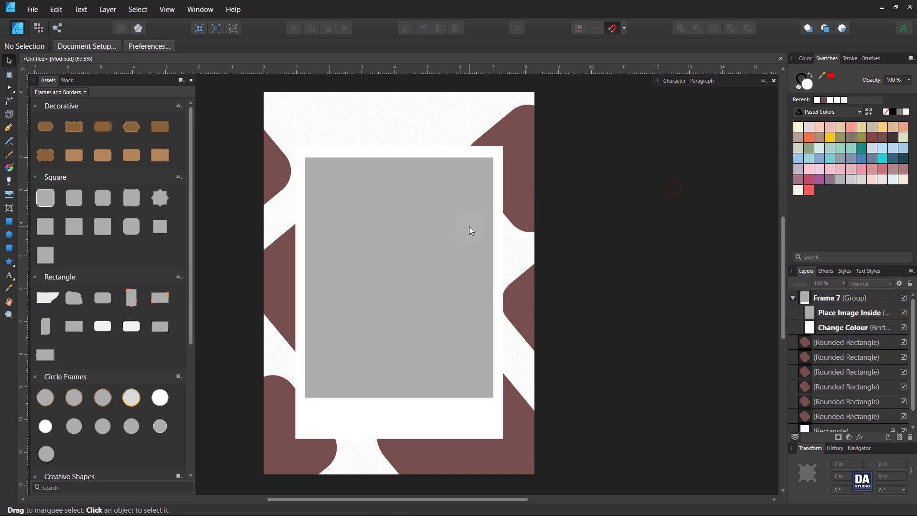
Step: Give the frame group an outer shadow with 65% opacity and a radius of about 56.2 px
click(500, 210)
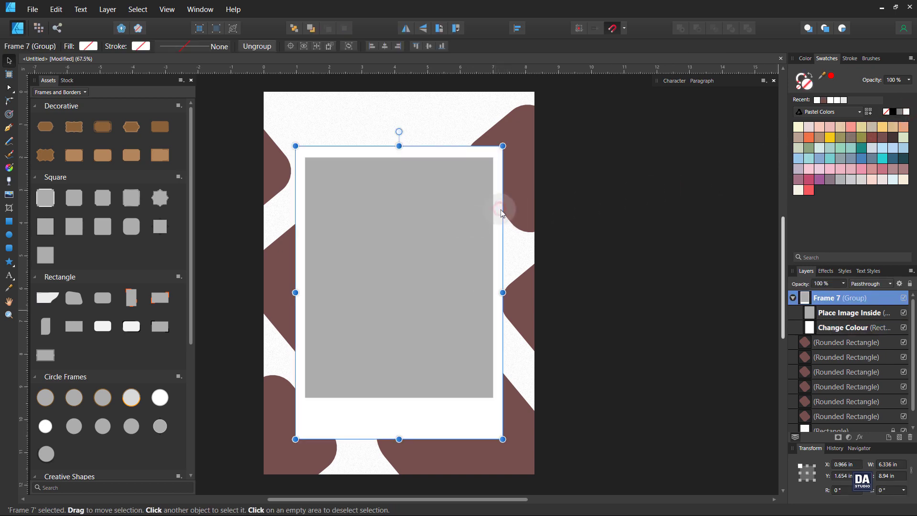
click(858, 439)
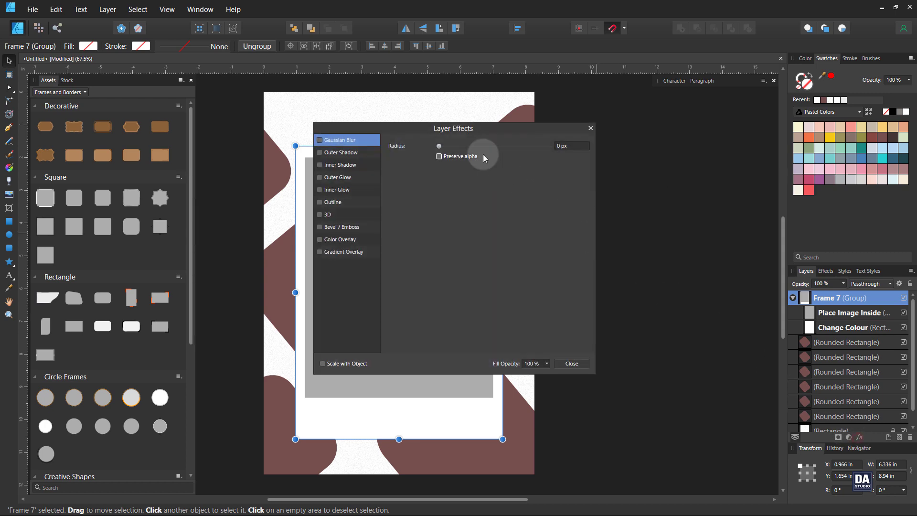
drag(447, 127, 695, 119)
click(594, 145)
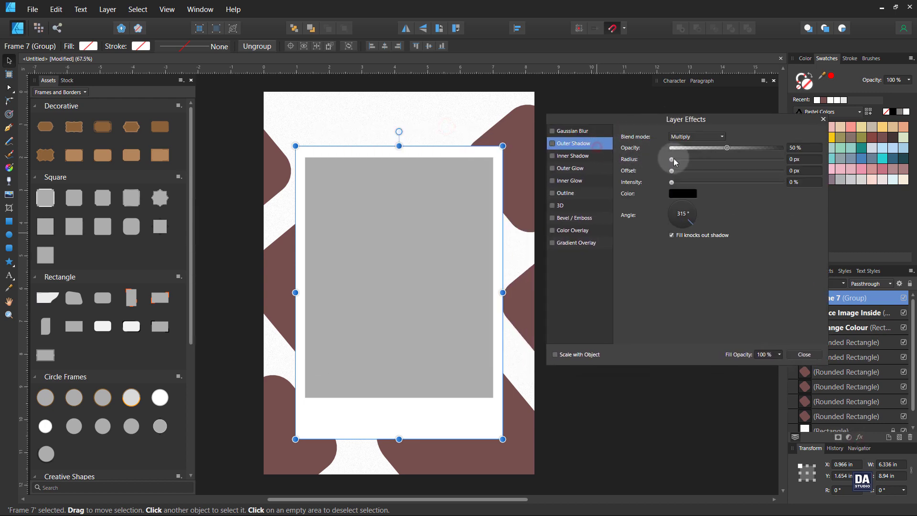
drag(673, 159, 774, 170)
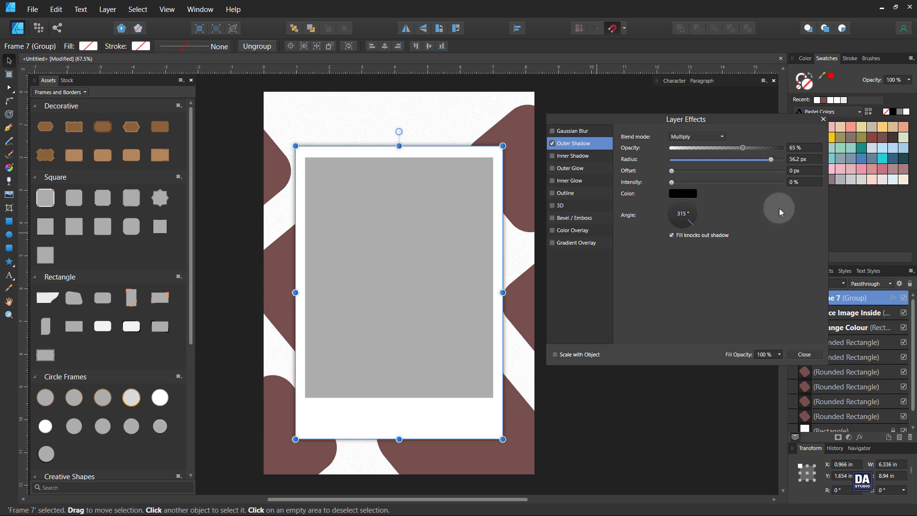
click(805, 355)
Step: Deepen the frame's lower margin by extending the white border slightly down and shortening the grey image area
double_click(400, 434)
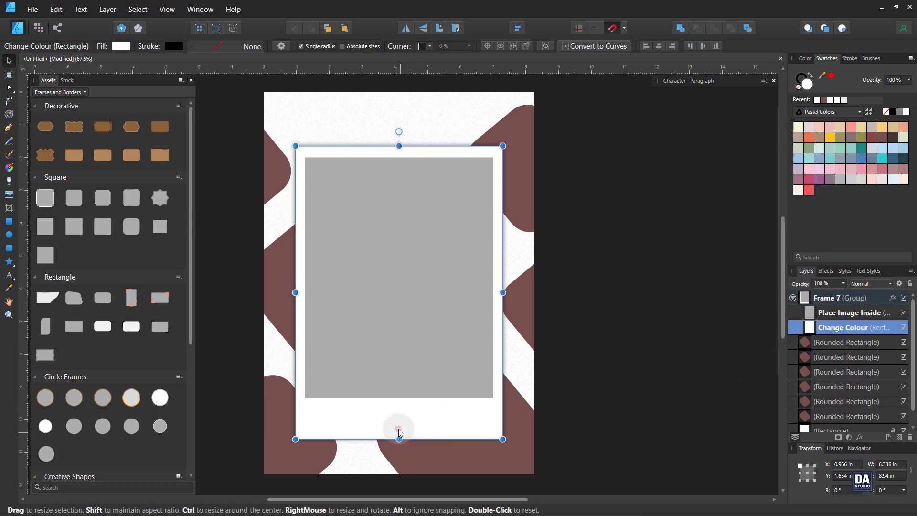
drag(399, 439, 400, 443)
click(409, 396)
drag(399, 398, 399, 391)
click(578, 325)
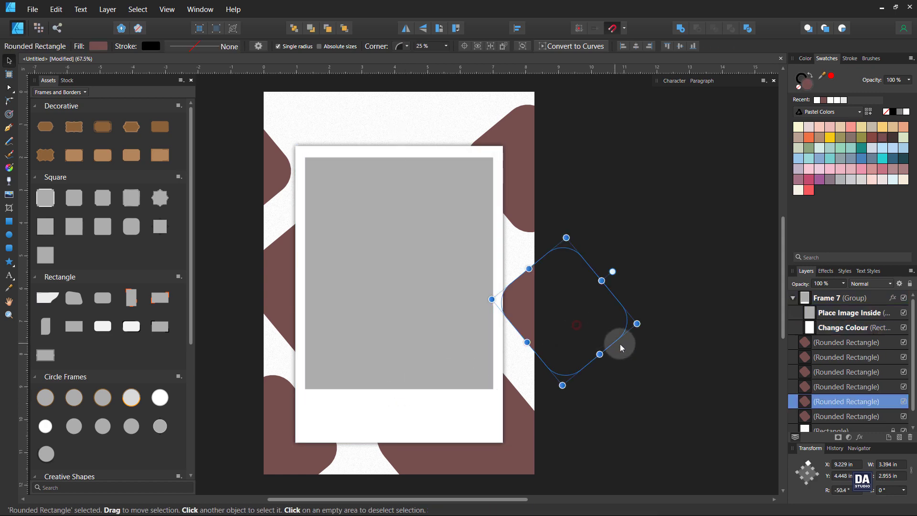
click(621, 345)
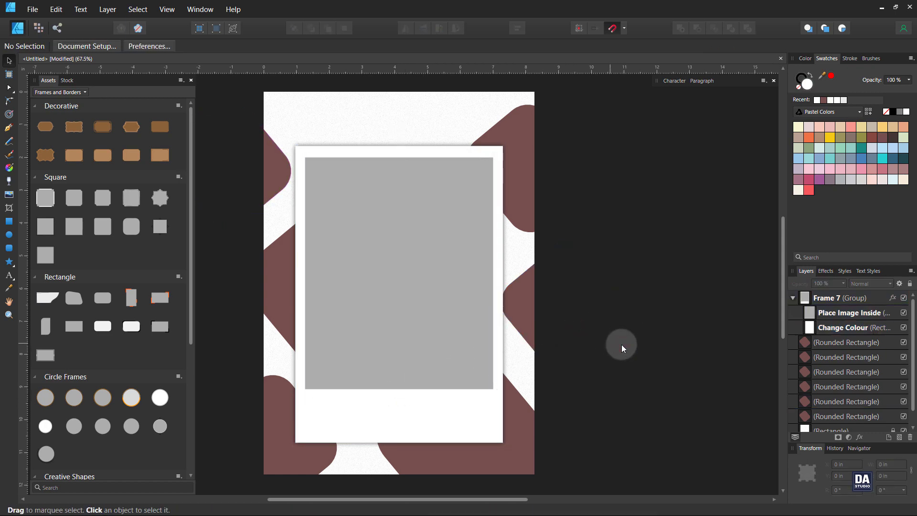
Step: Place the stock fashion photo of the woman in a polka-dot dress inside the frame's Place Image Inside layer
click(67, 81)
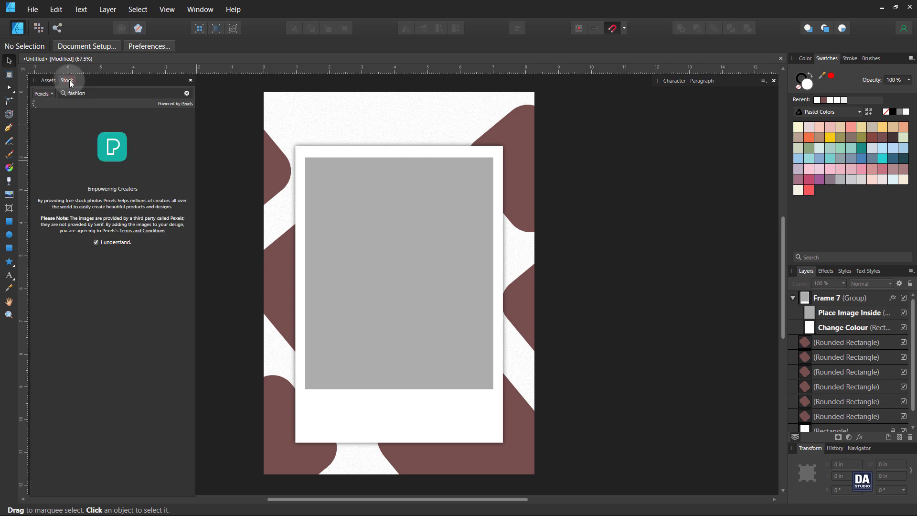
drag(168, 326, 399, 274)
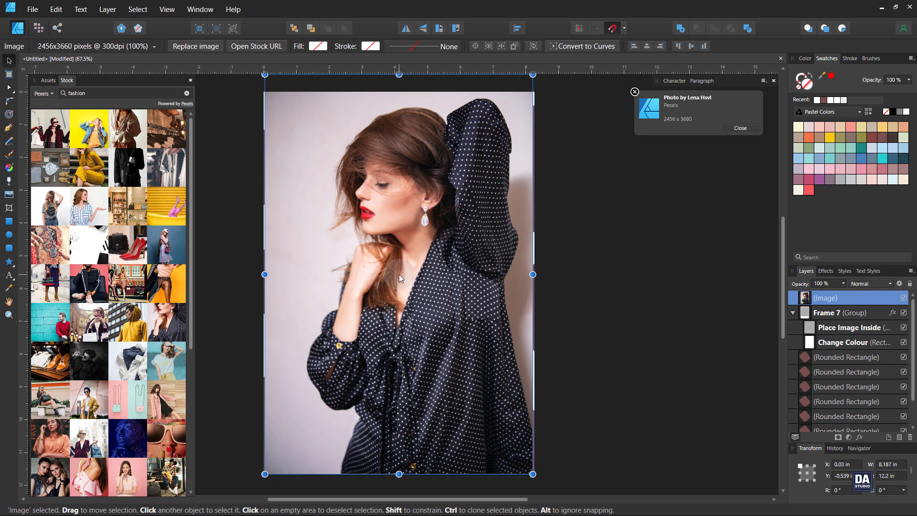
drag(858, 298, 861, 332)
Step: Scale down the photo and reposition it so the woman fits the frame's image area
drag(532, 474, 500, 428)
drag(468, 367, 459, 388)
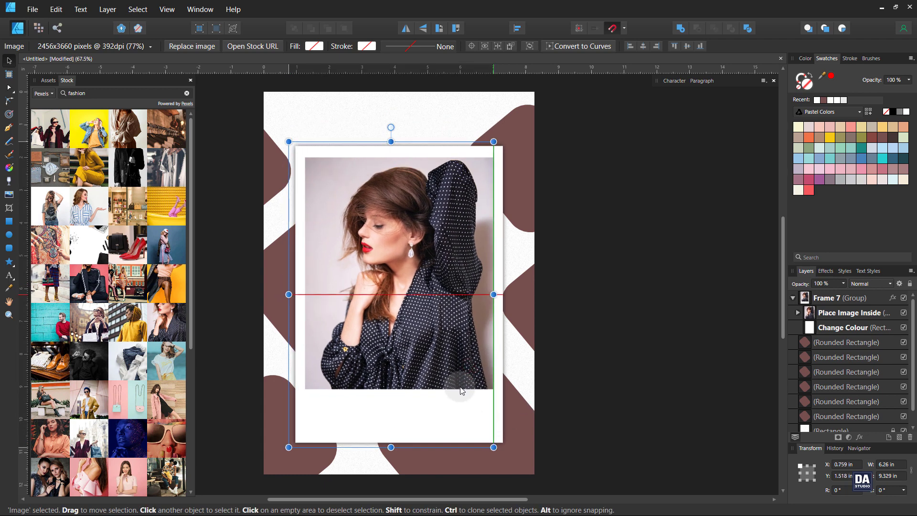
drag(460, 387, 460, 387)
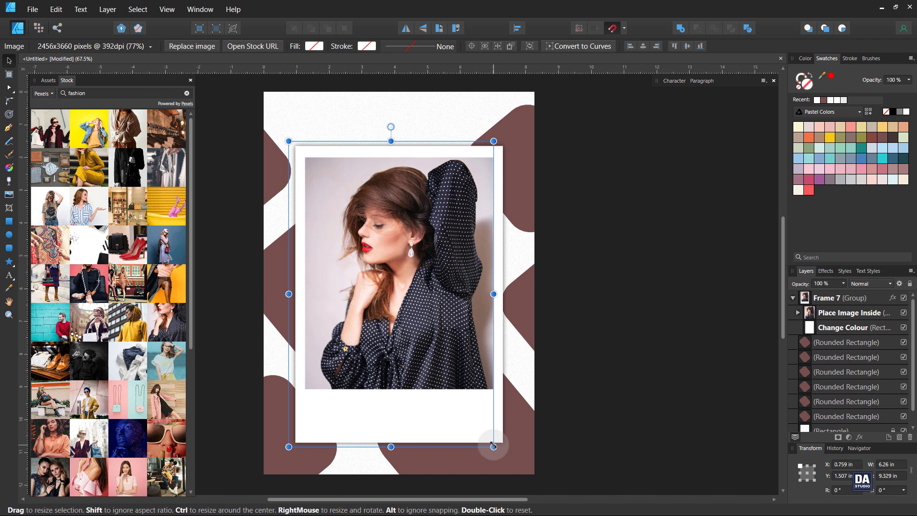
drag(493, 445, 484, 431)
drag(459, 379, 465, 383)
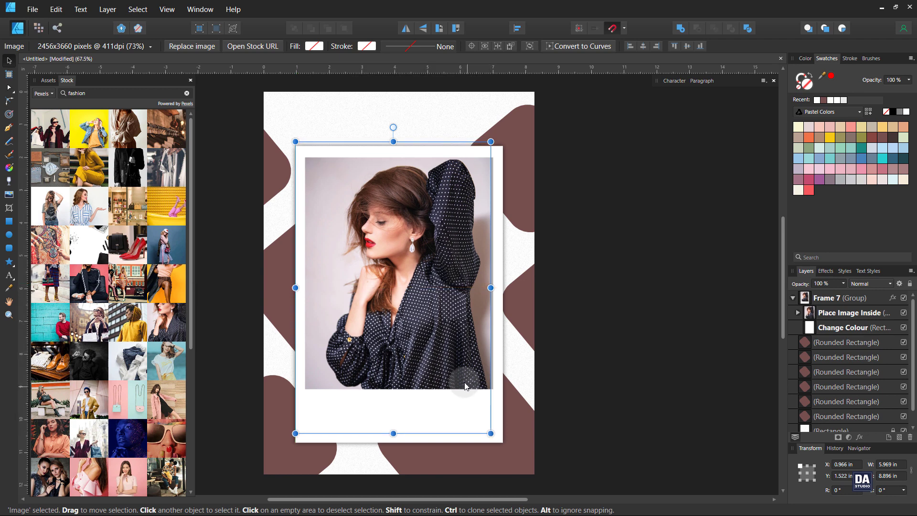
drag(492, 429, 495, 431)
click(626, 369)
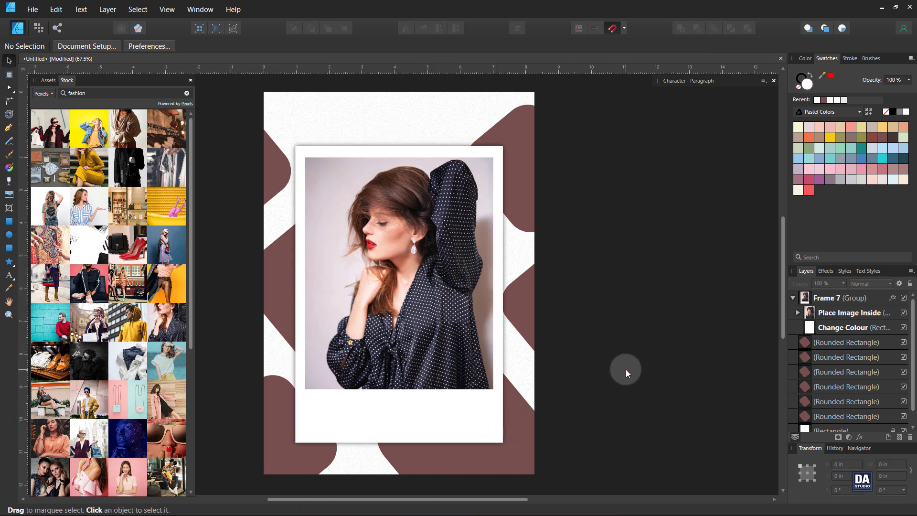
drag(597, 365, 602, 362)
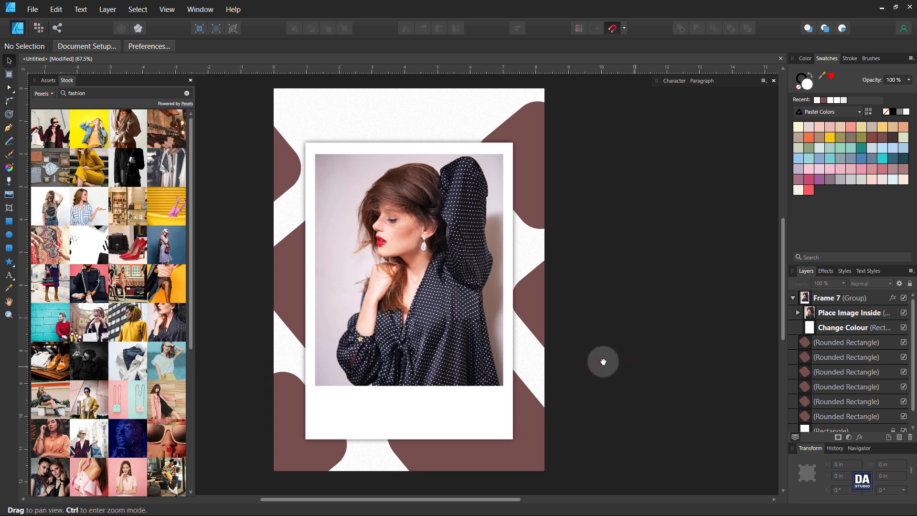
Step: Recolour the upper-right and lower-right background rounded rectangles with the greyish-purple pastel swatch
click(529, 200)
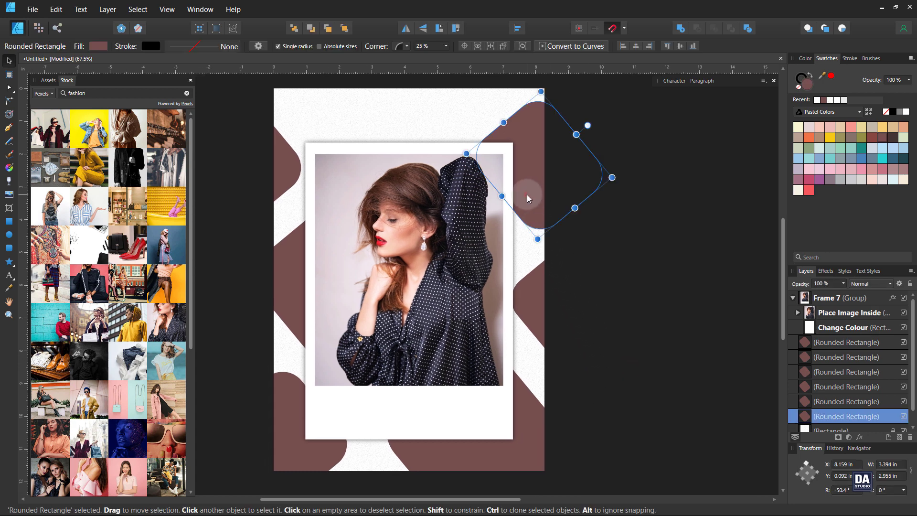
click(532, 320)
click(827, 180)
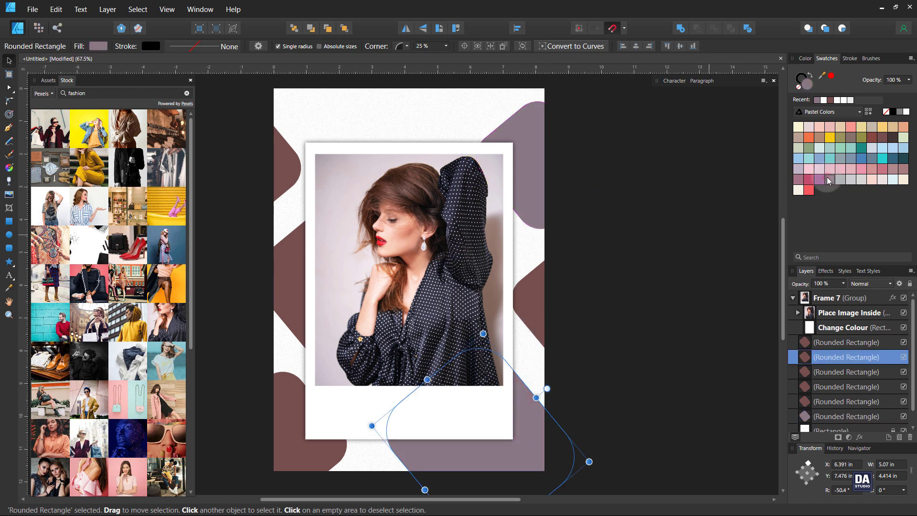
Step: Fill the middle-left and middle-right background rounded rectangles with light grey
click(292, 328)
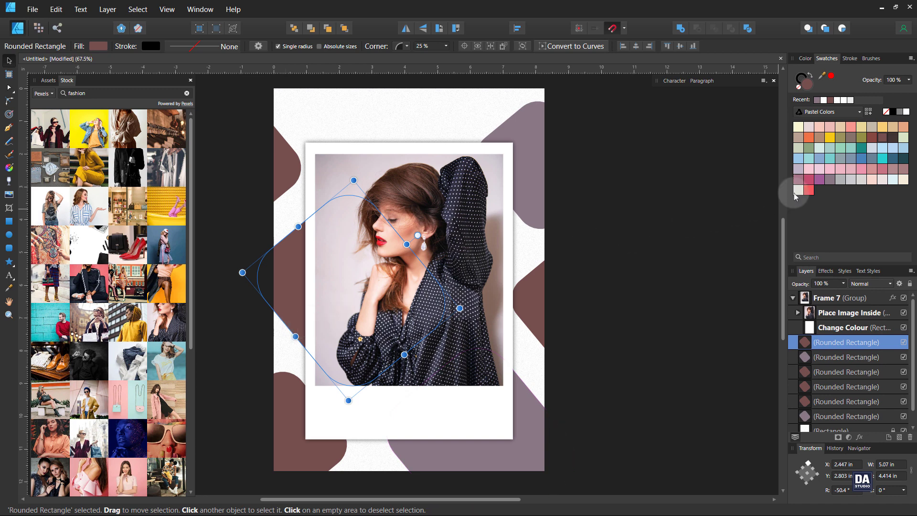
click(839, 180)
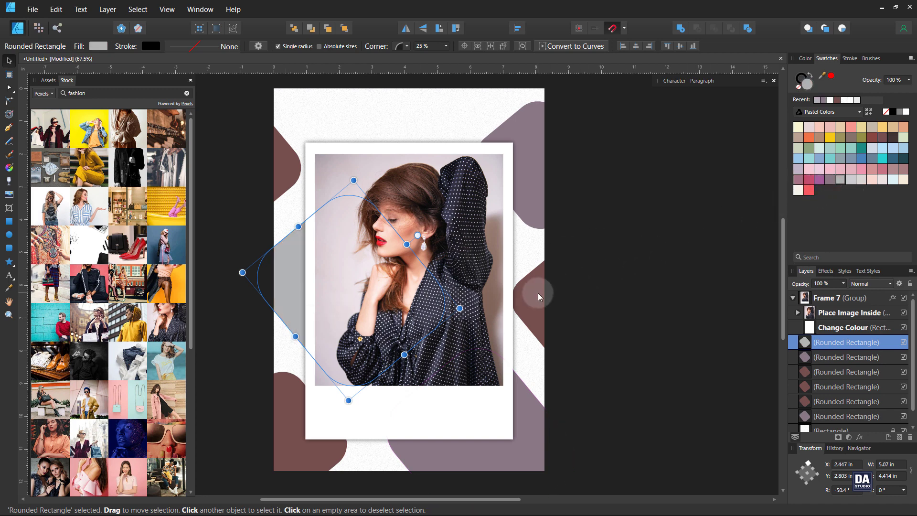
click(538, 294)
click(843, 182)
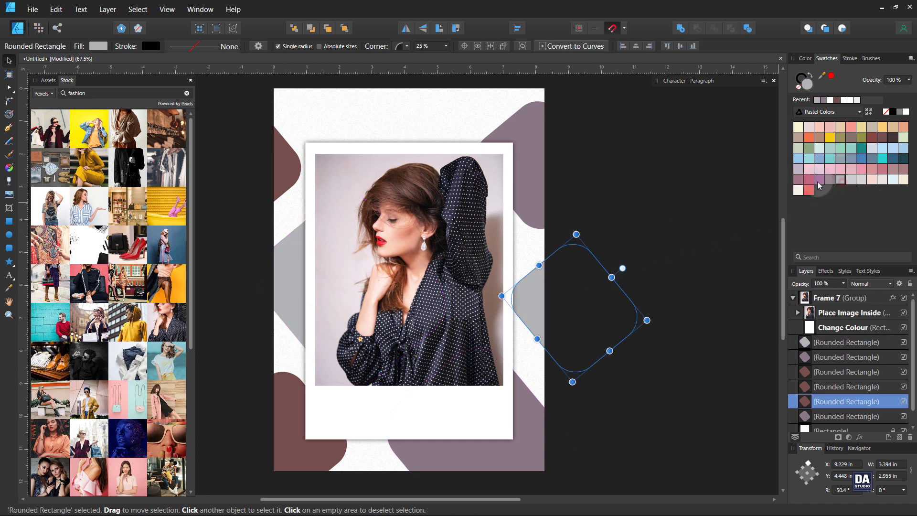
Step: Fill the upper-left and lower-left background rounded rectangles with the mauve pastel swatch and deselect them
click(282, 167)
shift+click(290, 397)
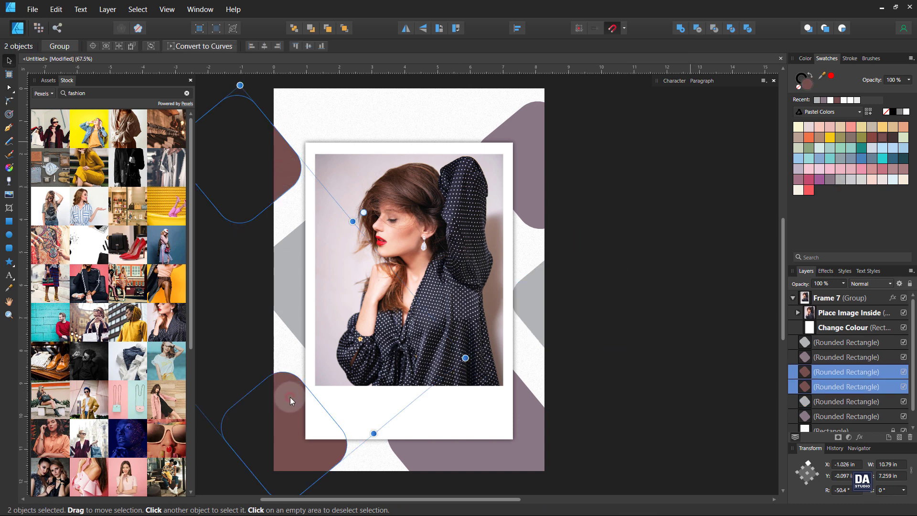
click(802, 183)
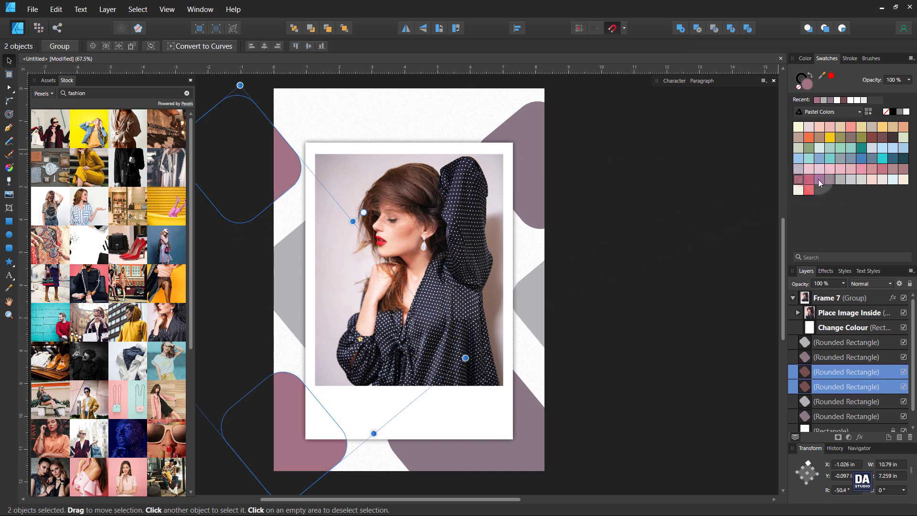
click(820, 180)
click(797, 181)
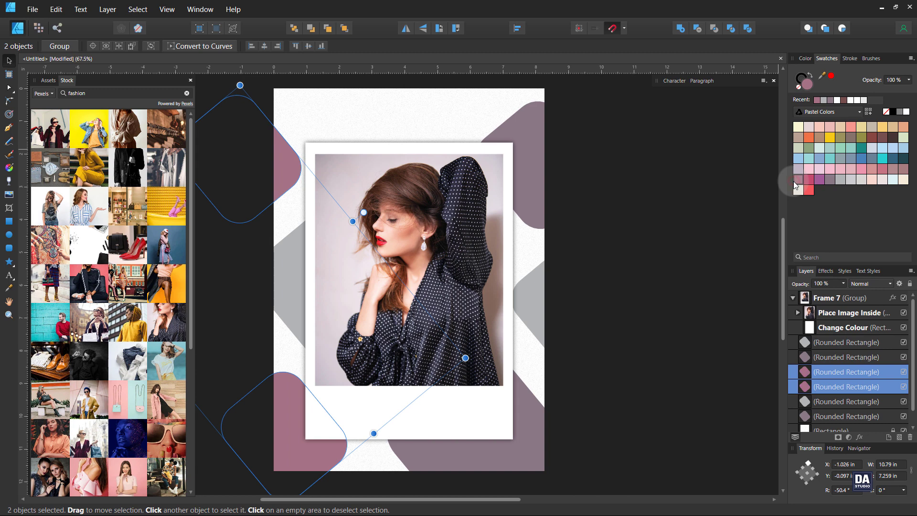
click(756, 190)
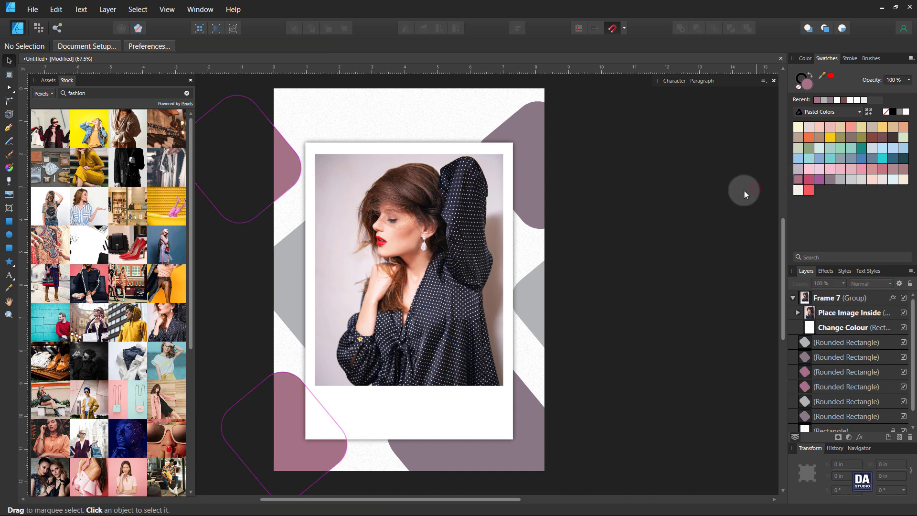
drag(706, 199, 712, 197)
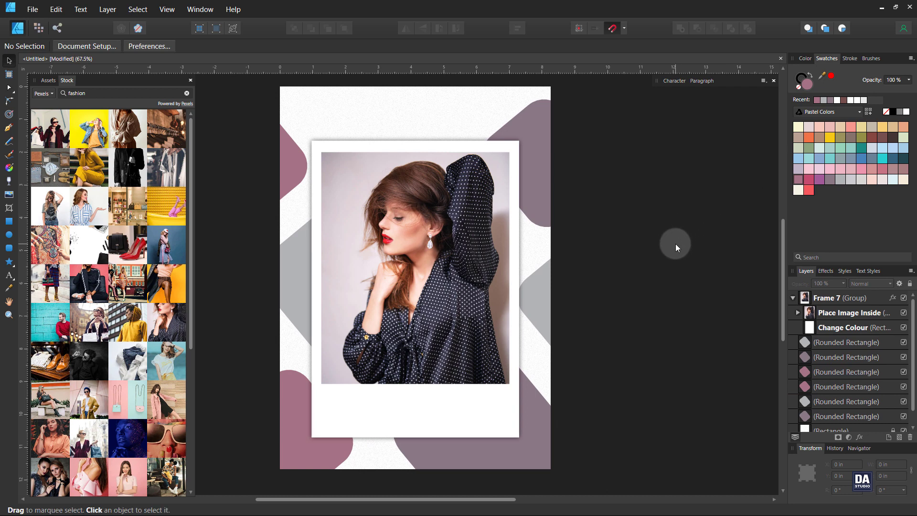
Step: Add the art text "Limited Stock" above the photo frame and centre it horizontally on the page
key(alt+])
click(9, 275)
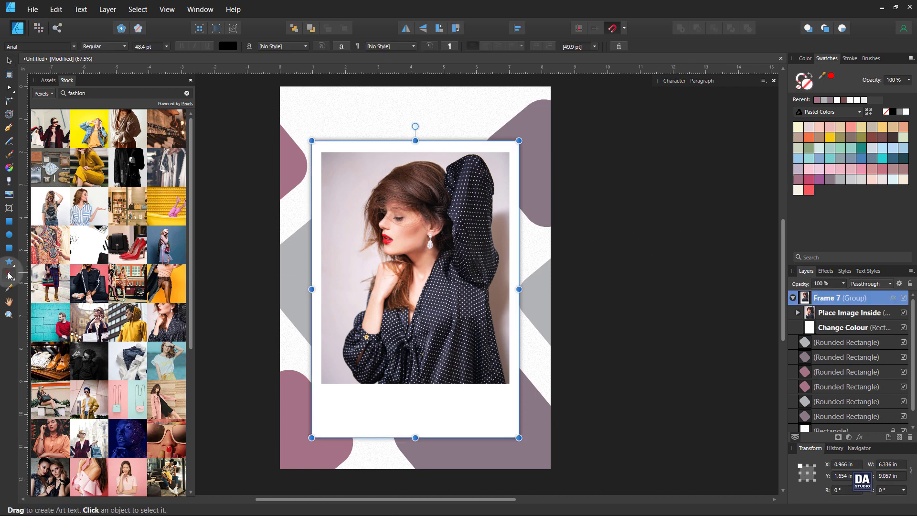
drag(339, 104, 353, 128)
text(Lim)
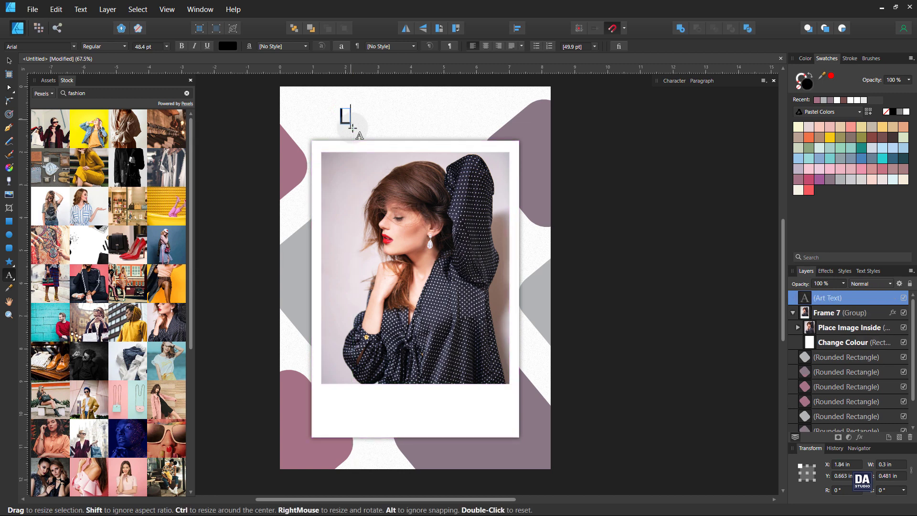
text(it)
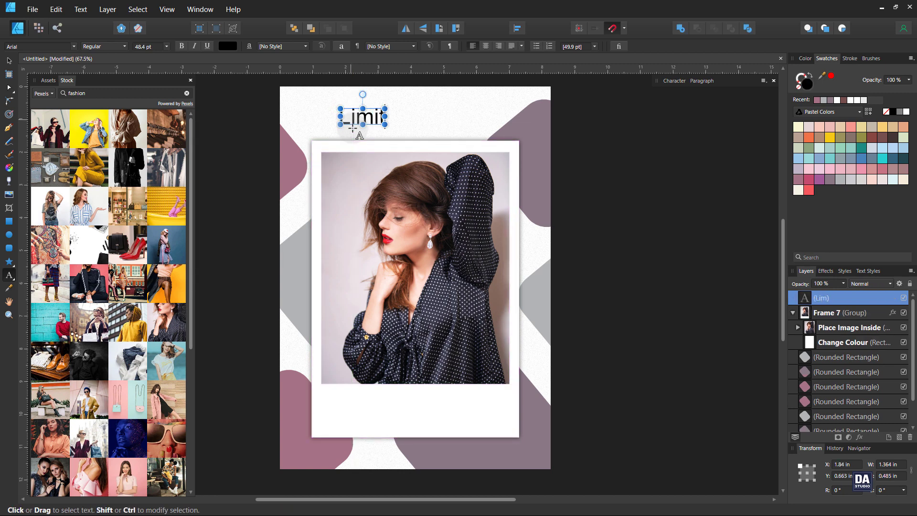
text(ed Stock)
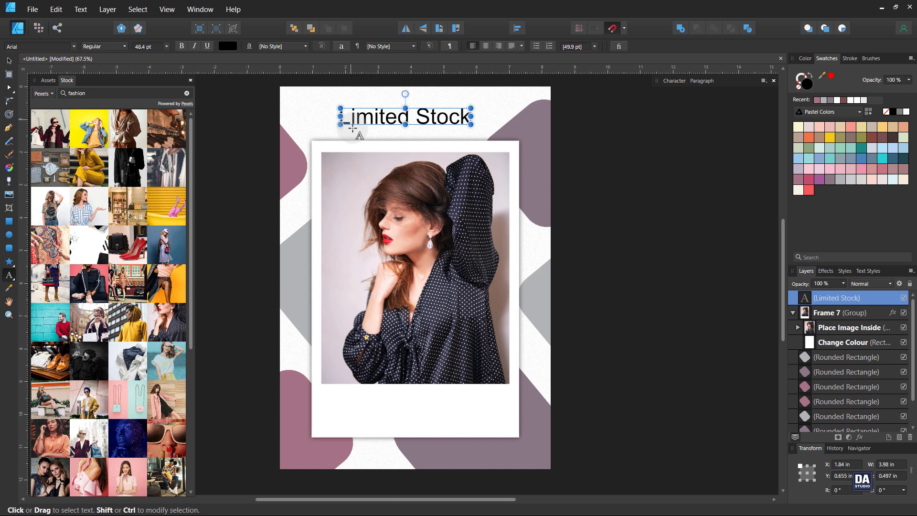
click(9, 61)
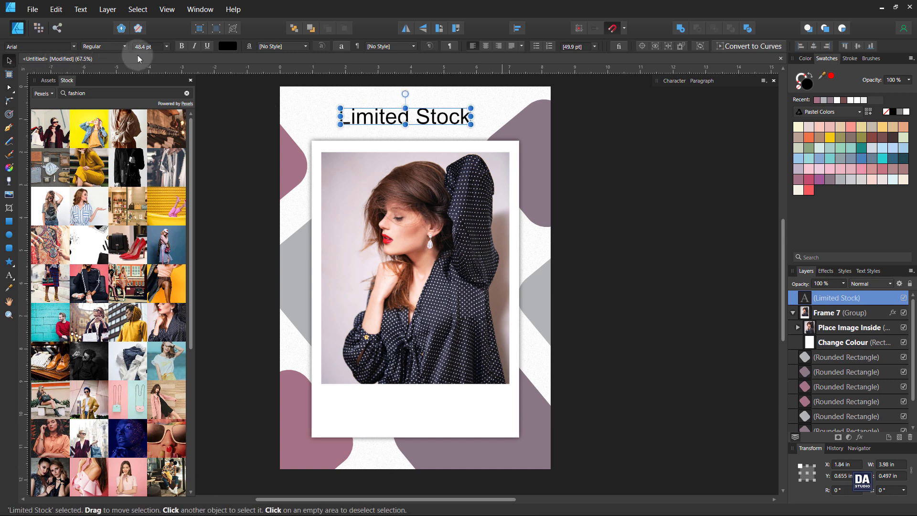
click(516, 28)
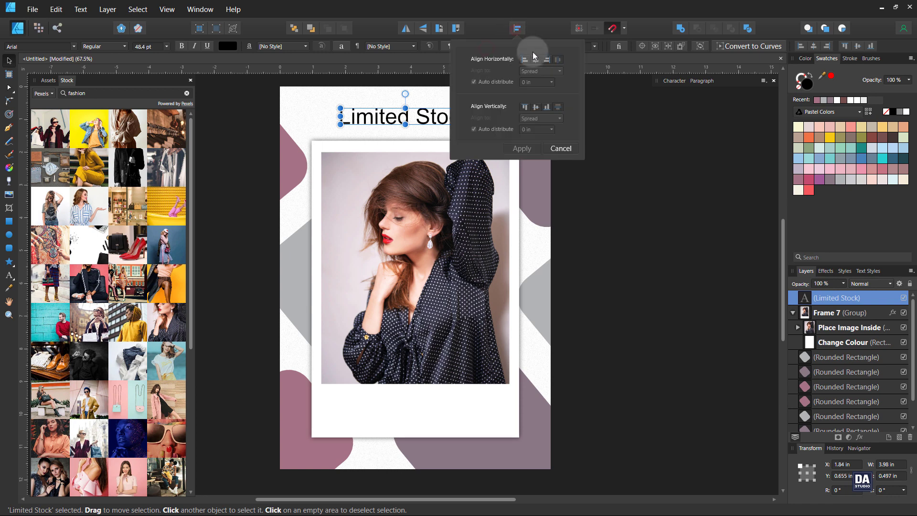
click(536, 59)
Step: Set the "Limited Stock" heading in the adelline personal use only font and enlarge it to about 79.5 pt
click(673, 82)
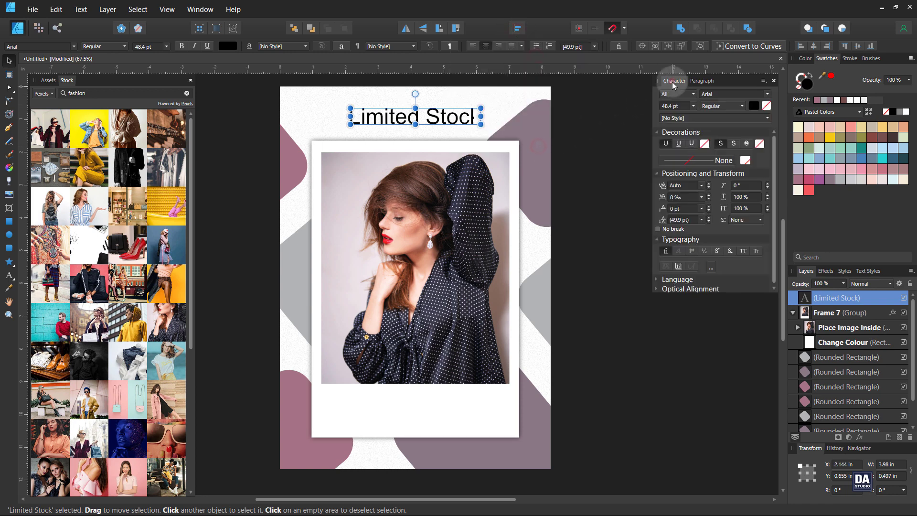
click(767, 95)
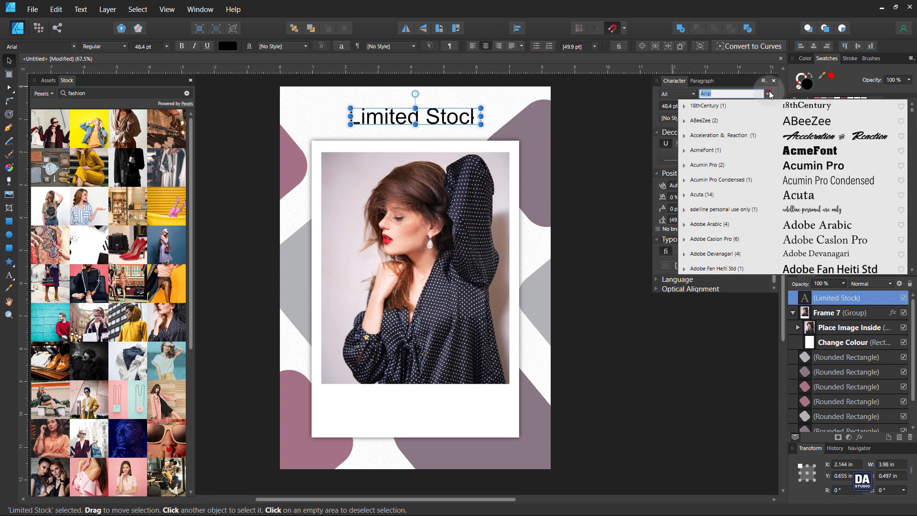
click(797, 211)
mouse_move(460, 128)
mouse_down()
mouse_move(488, 136)
mouse_move(452, 118)
mouse_up()
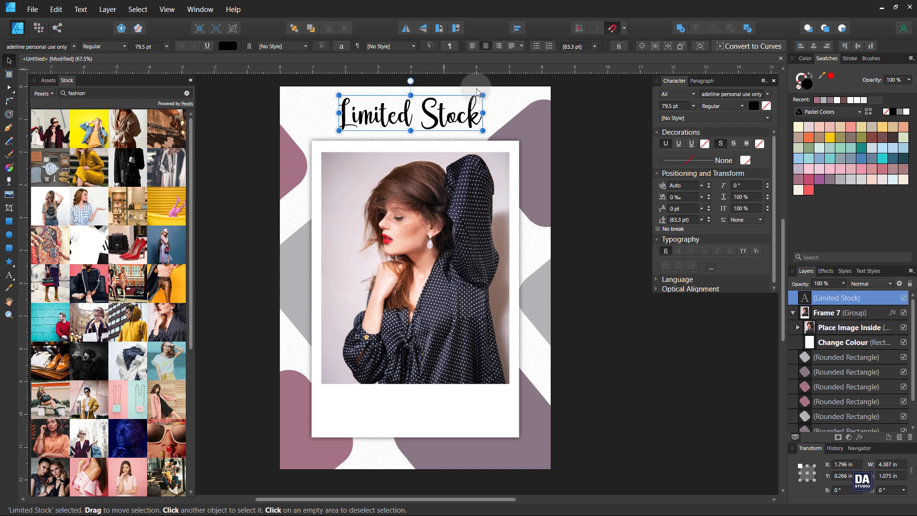
Step: Centre the "Limited Stock" heading horizontally and scale it down to about 65.8 pt
click(526, 31)
click(536, 59)
click(522, 149)
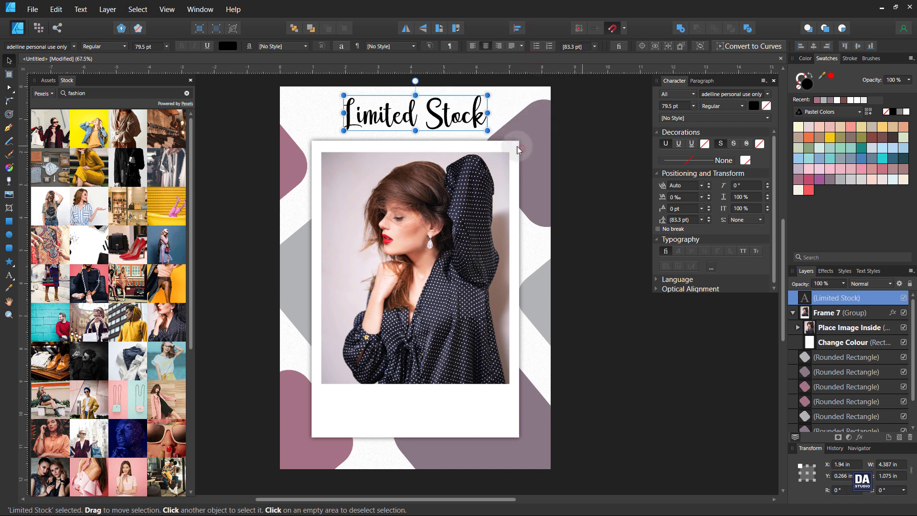
click(574, 141)
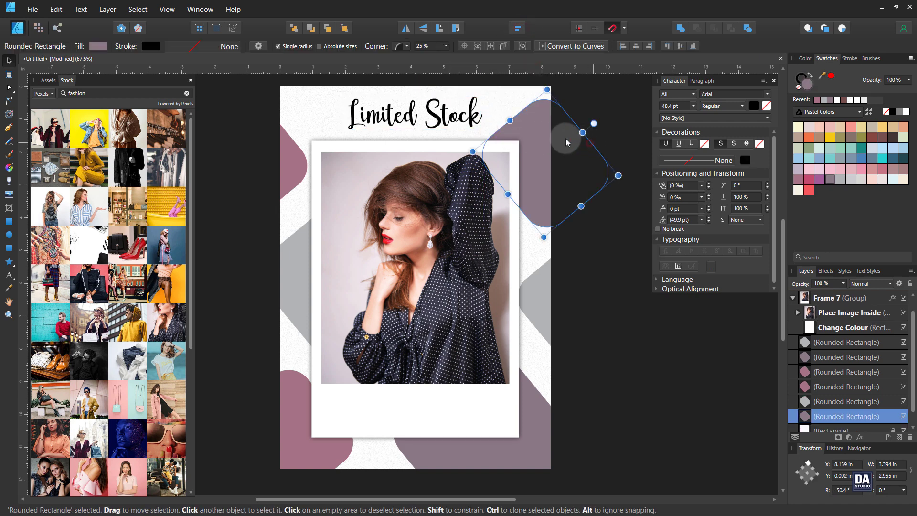
click(456, 119)
drag(455, 120, 451, 116)
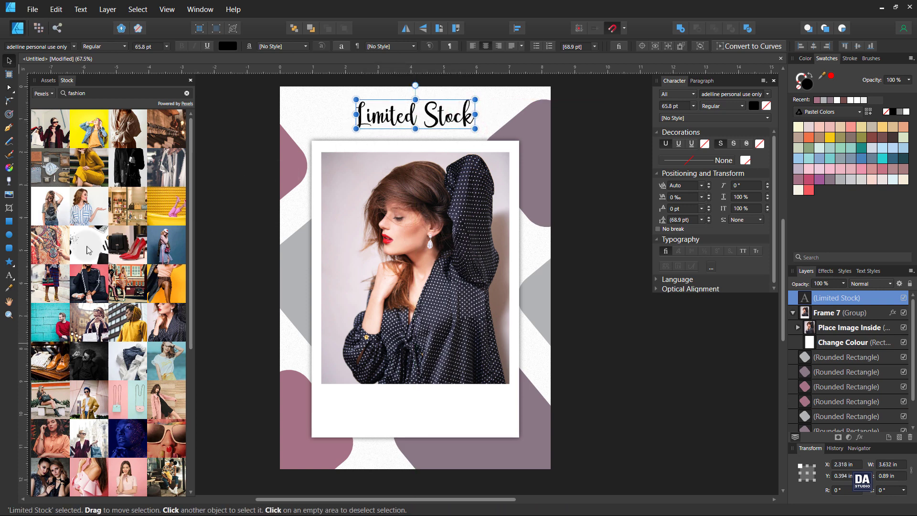
Step: Add the art text "Like It Wear It" in the white margin below the photo
click(8, 277)
click(355, 404)
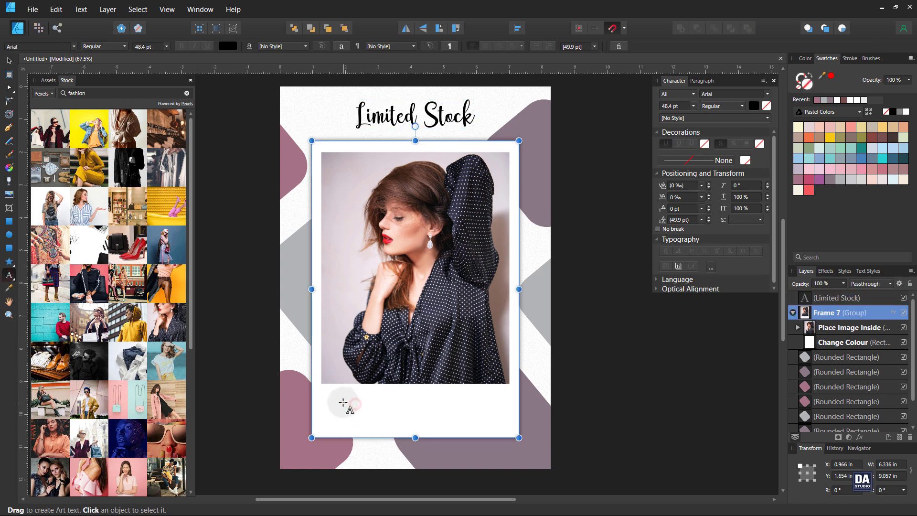
click(343, 403)
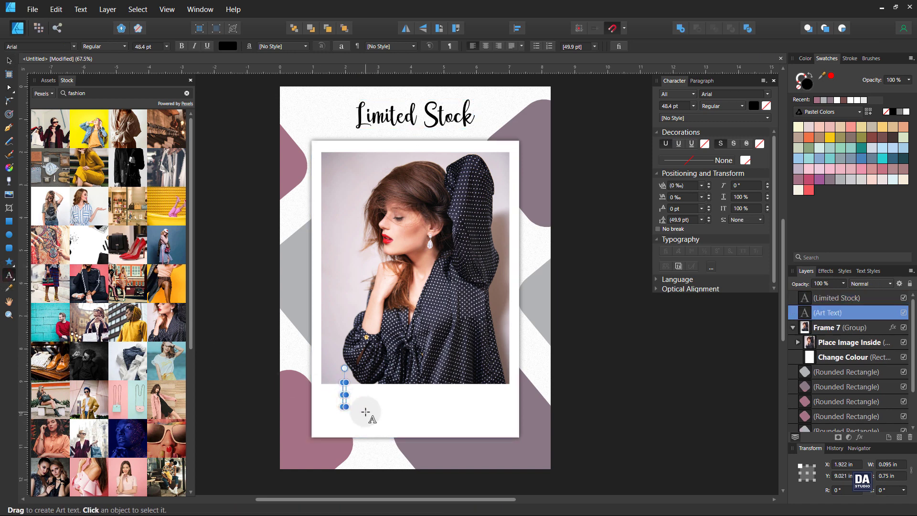
text(L)
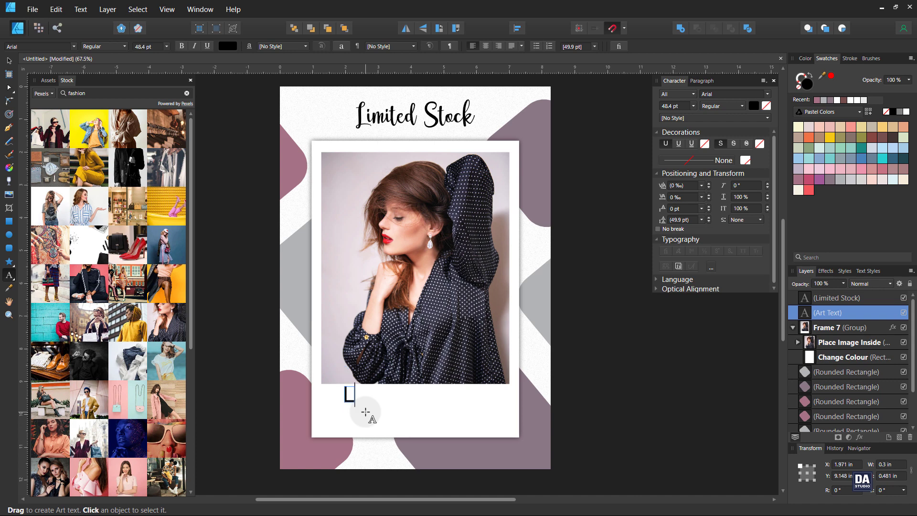
text(ike It)
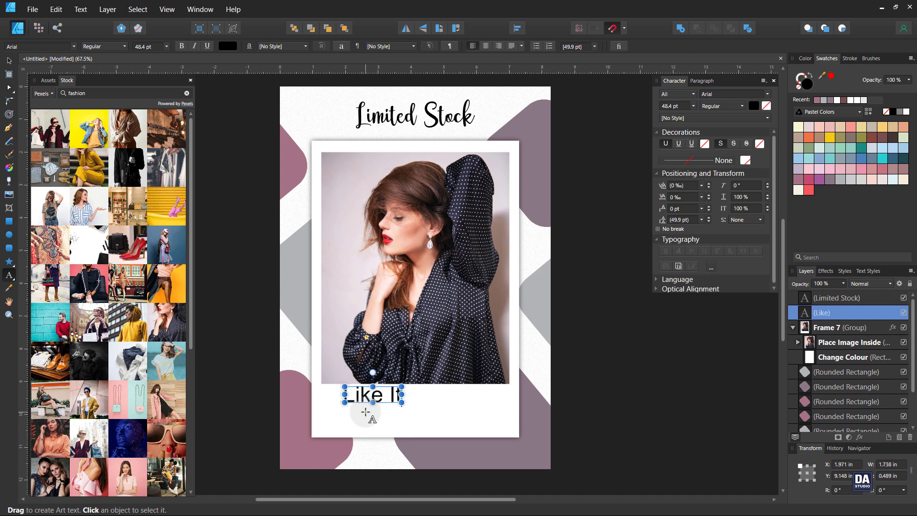
text( Wear It)
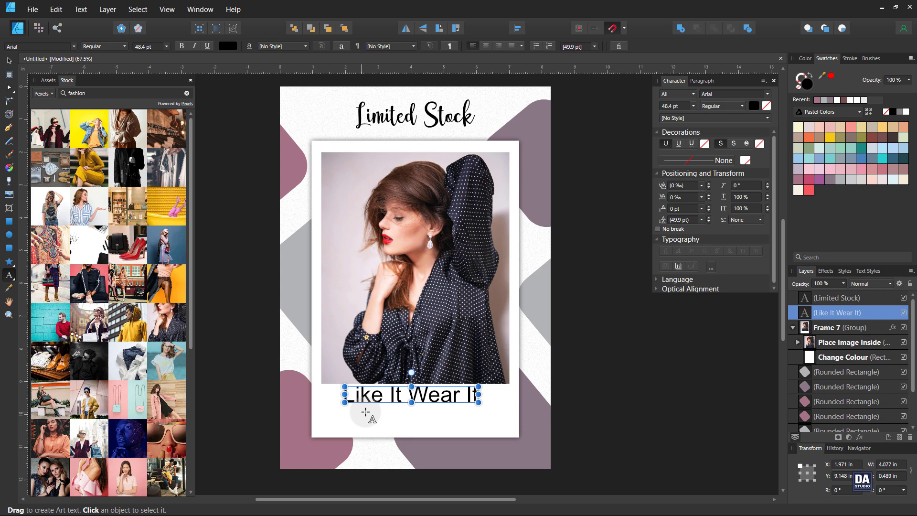
Step: Centre the "Like It Wear It" text horizontally and move it down to the middle of the frame's lower margin
click(9, 61)
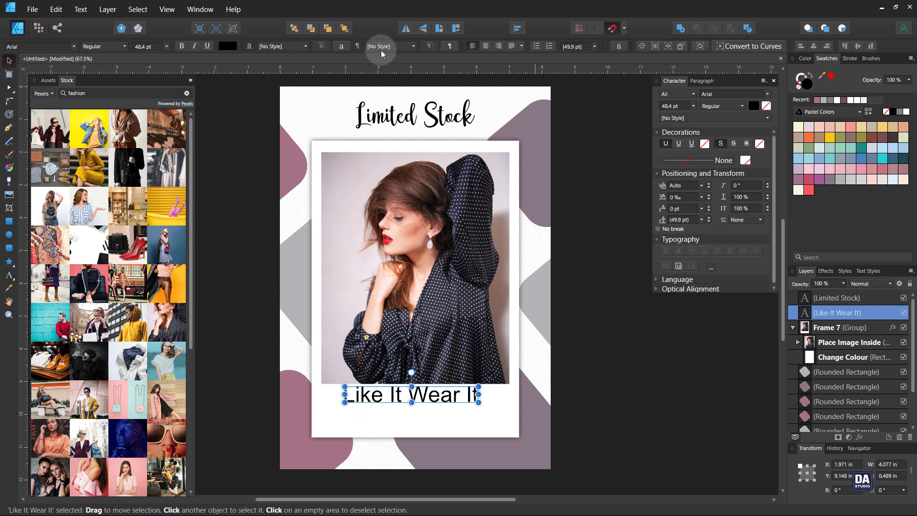
click(525, 29)
click(537, 59)
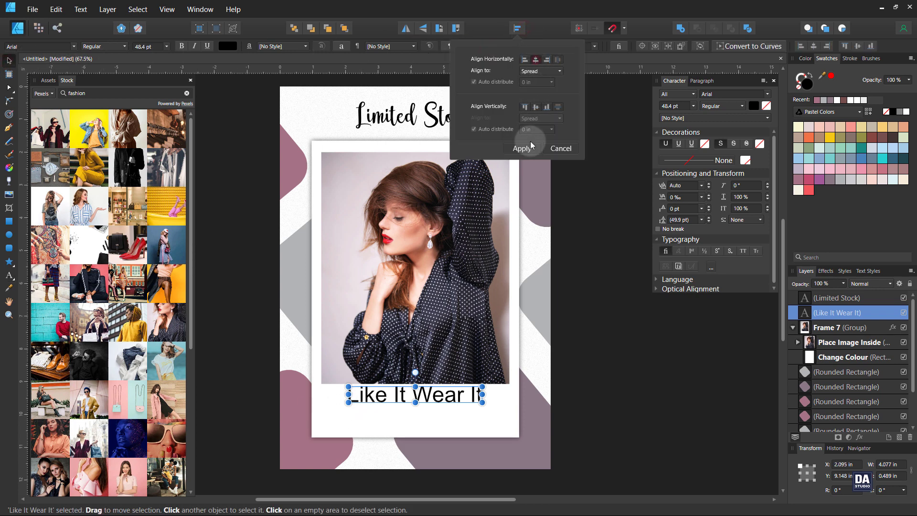
click(530, 148)
drag(448, 396, 449, 414)
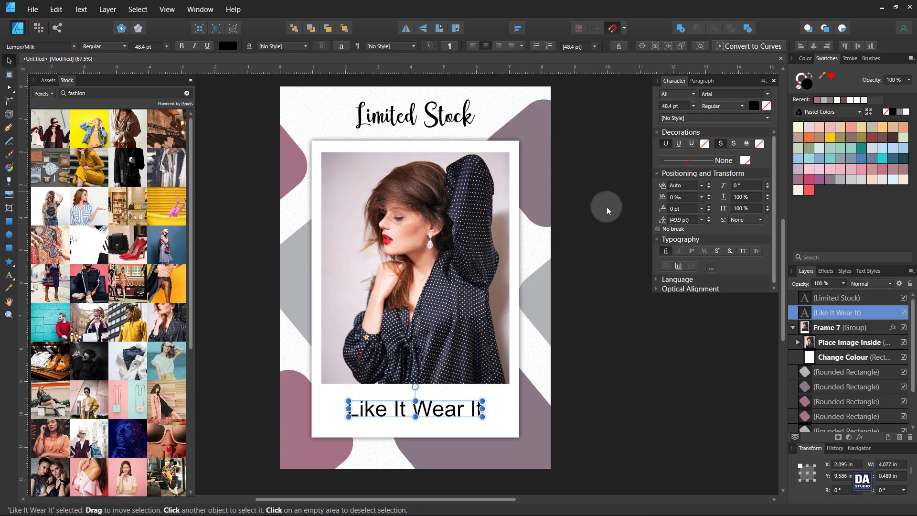
Step: Set the font of the "Like It Wear It" text to Lemon/Milk
click(760, 93)
text(lemo)
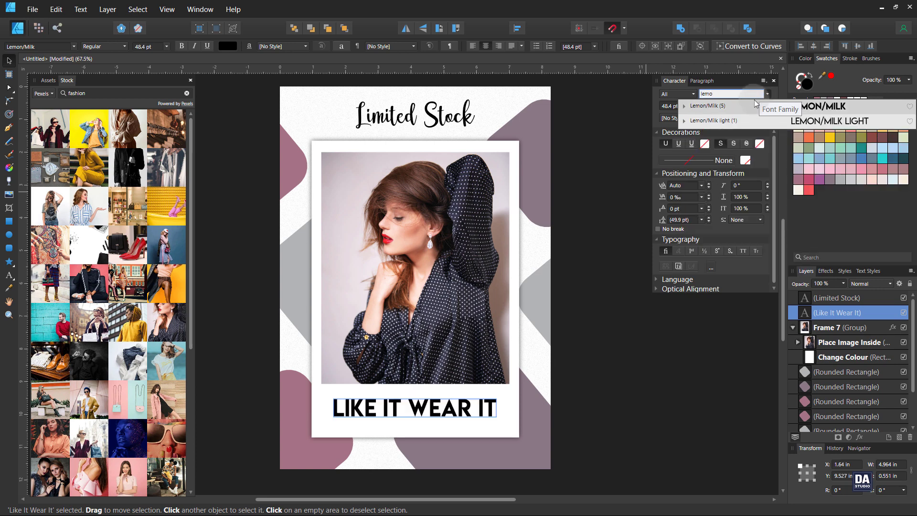
click(747, 108)
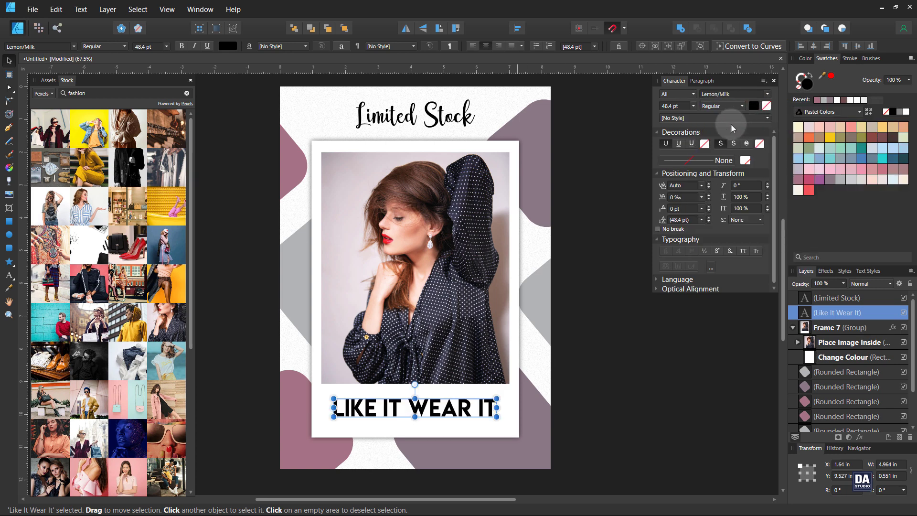
Step: Scale the "Like It Wear It" text down to about 46.2 pt and fill it with the purple pastel swatch
drag(451, 412, 493, 419)
click(799, 179)
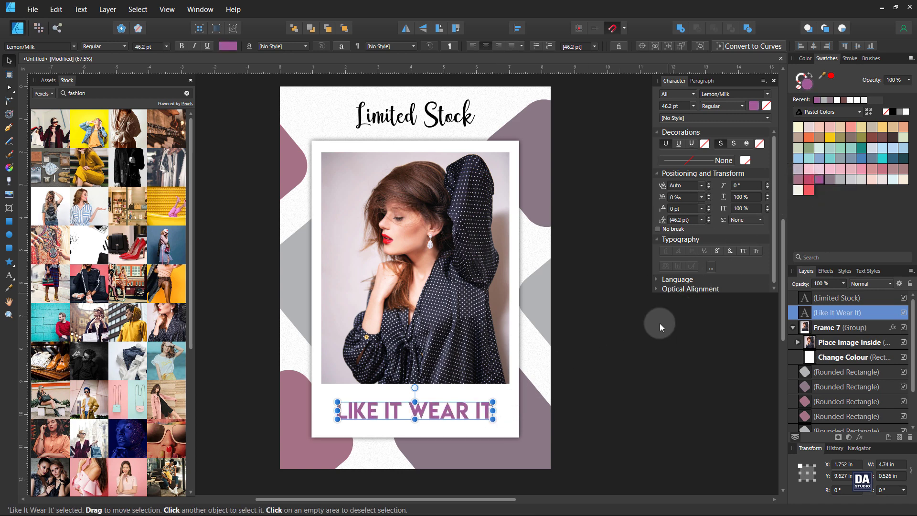
click(622, 359)
Step: Nudge the "Like It Wear It" text up to Y 9.577 in and fill it with the Palette 56 mauve pastel swatch
key(ctrl+space)
drag(548, 343, 489, 342)
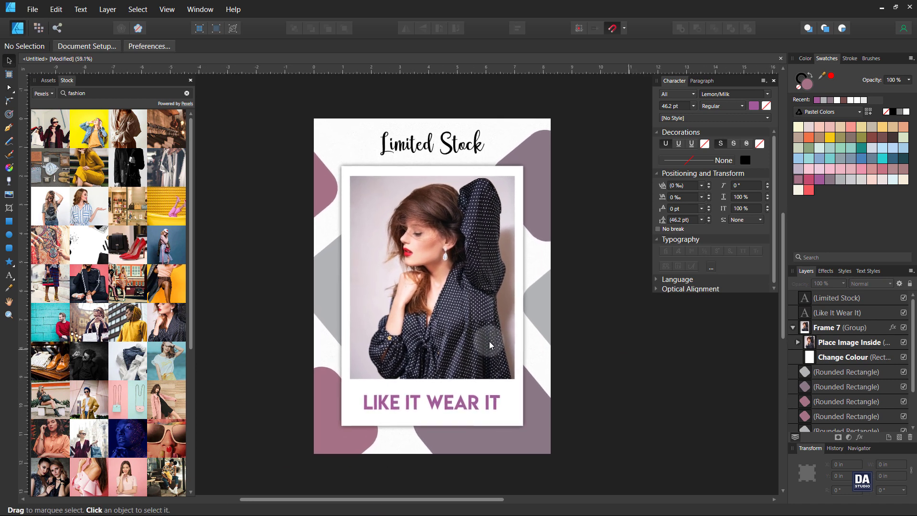
click(489, 402)
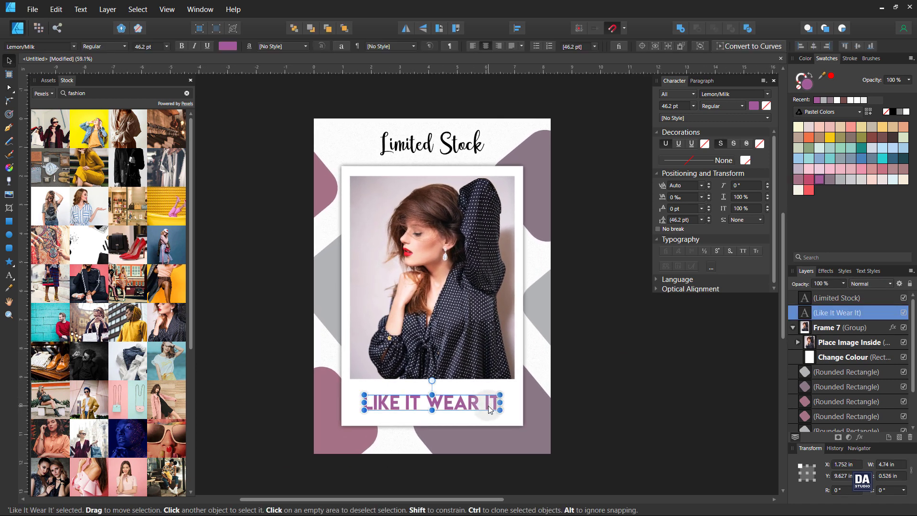
drag(489, 402, 490, 405)
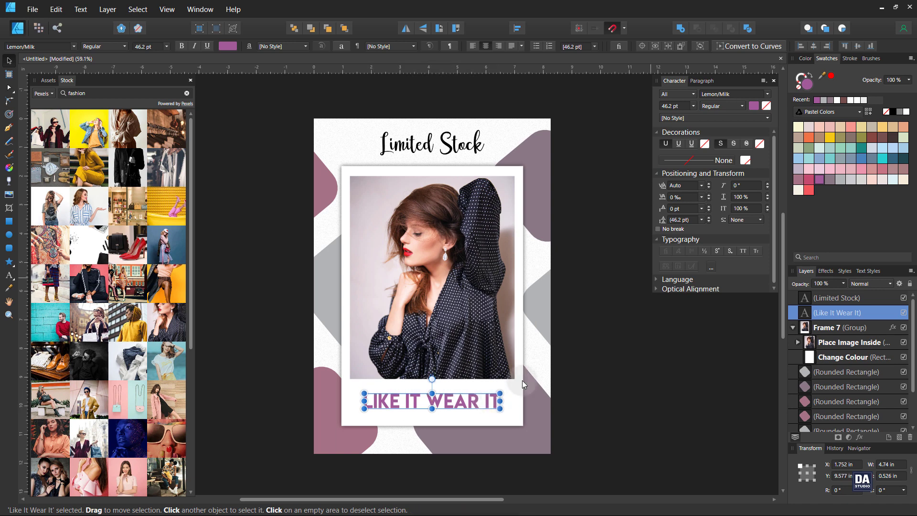
click(799, 179)
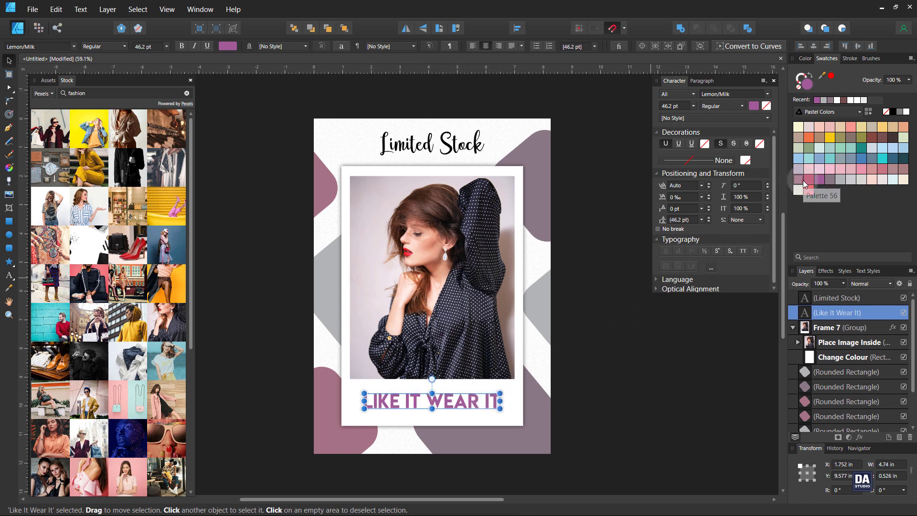
click(694, 349)
key(ctrl+space)
drag(607, 320, 601, 318)
Step: Set the stroke of the "Place Image Inside" photo rectangle in the Frame 7 group to black
click(473, 325)
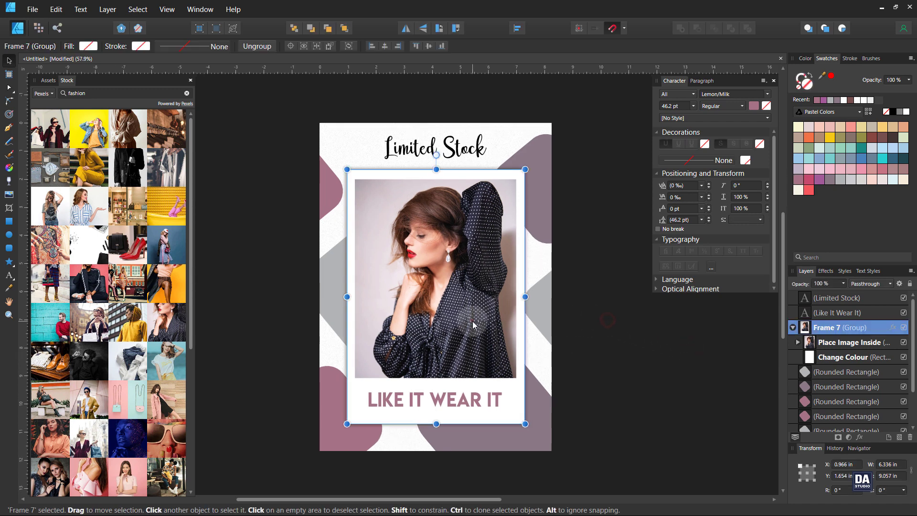
double_click(474, 325)
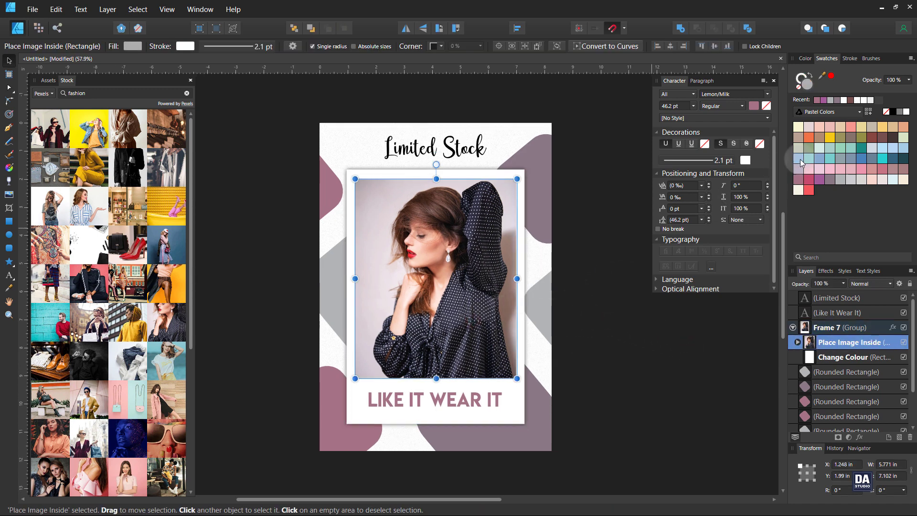
click(895, 114)
click(617, 249)
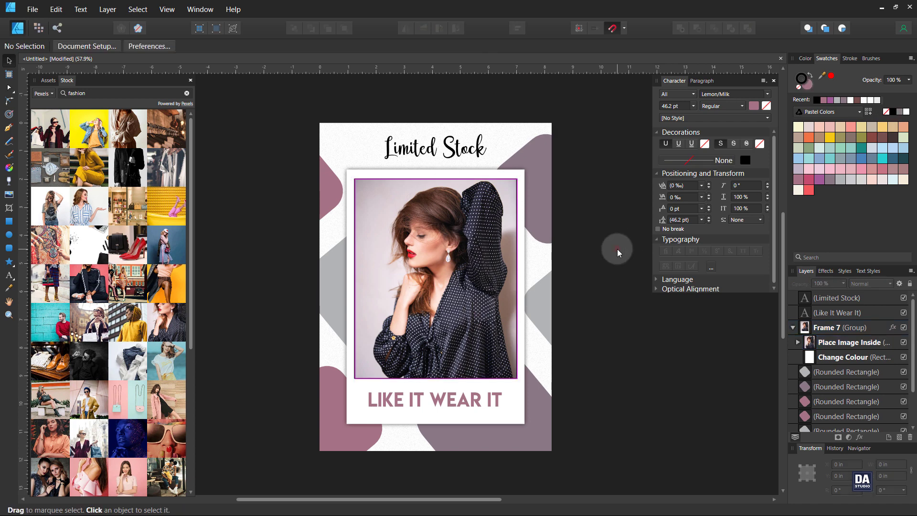
Step: Collapse the floating Character and Paragraph panel to clear the space beside the poster
drag(617, 271, 588, 290)
double_click(738, 81)
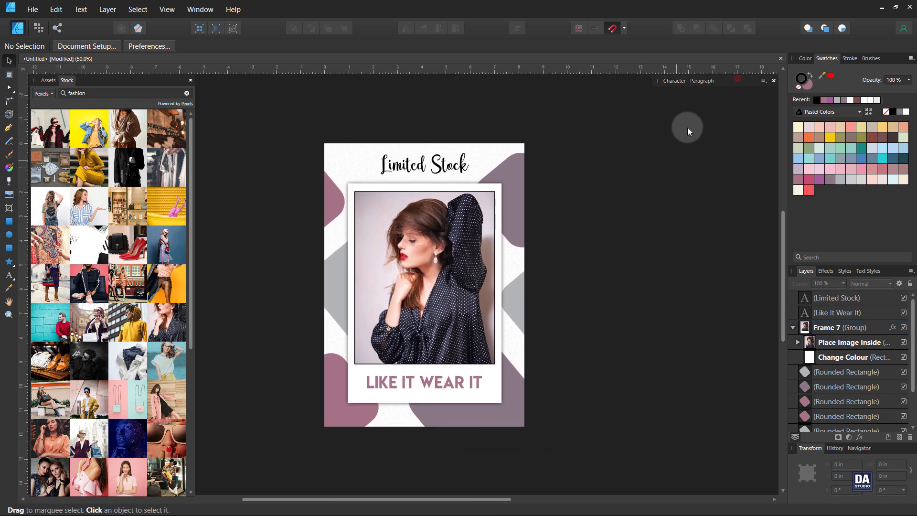
drag(538, 269, 610, 292)
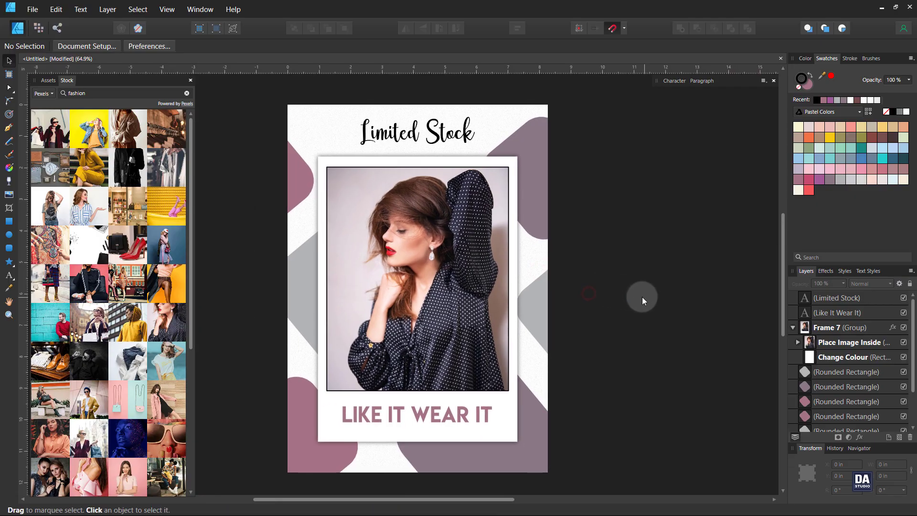